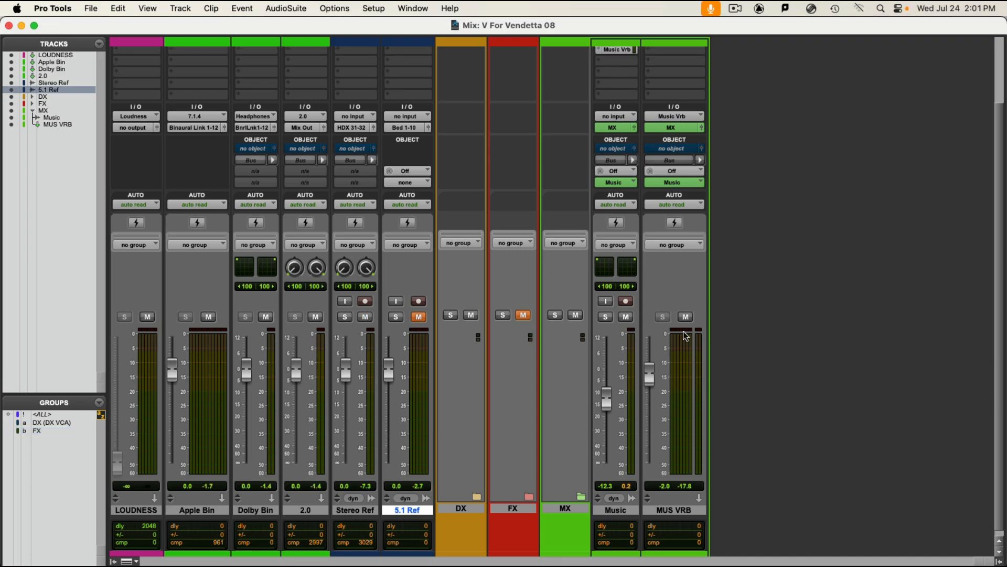
Step: Collapse the MX folder track, and expand and unmute the FX folder track
click(582, 496)
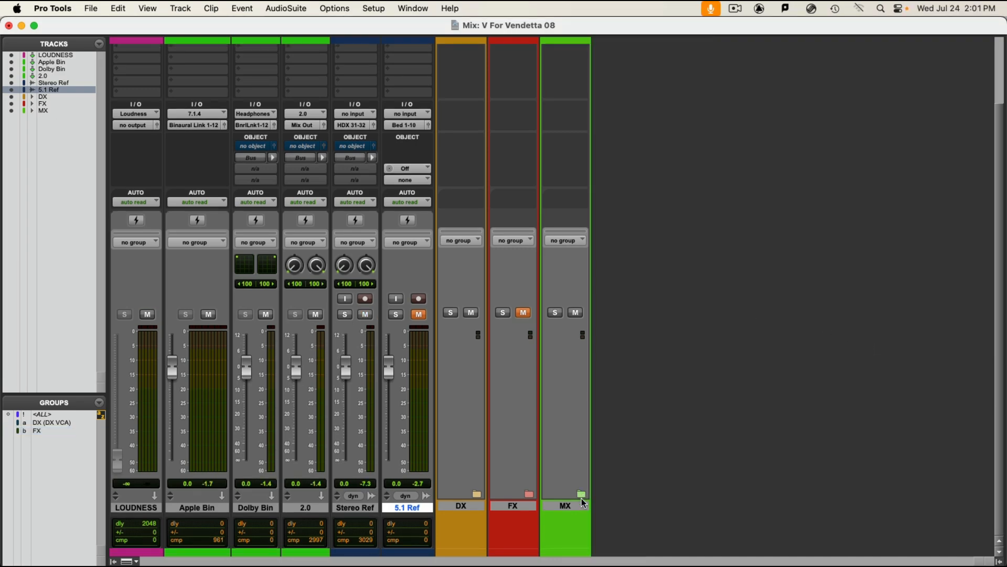
click(529, 495)
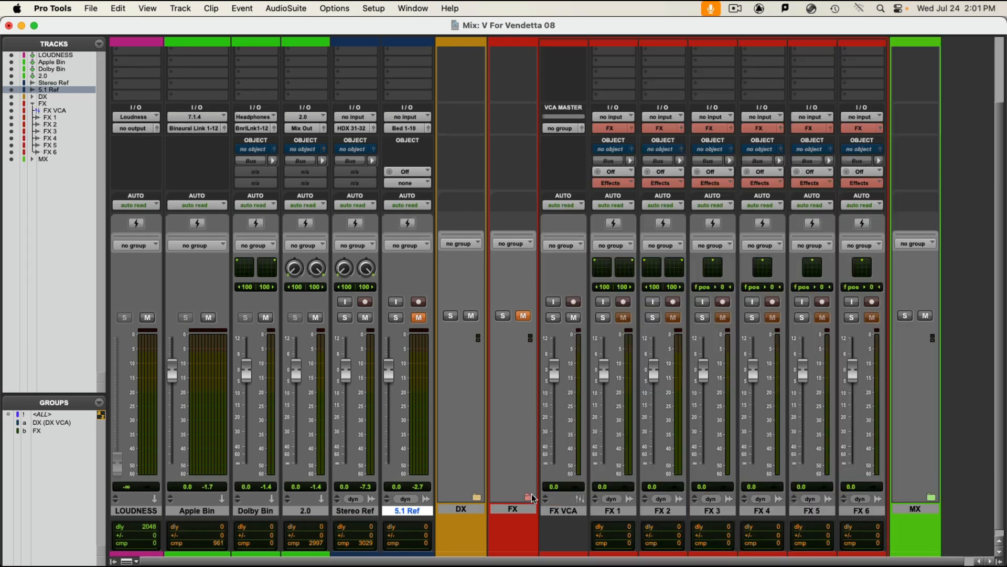
click(522, 318)
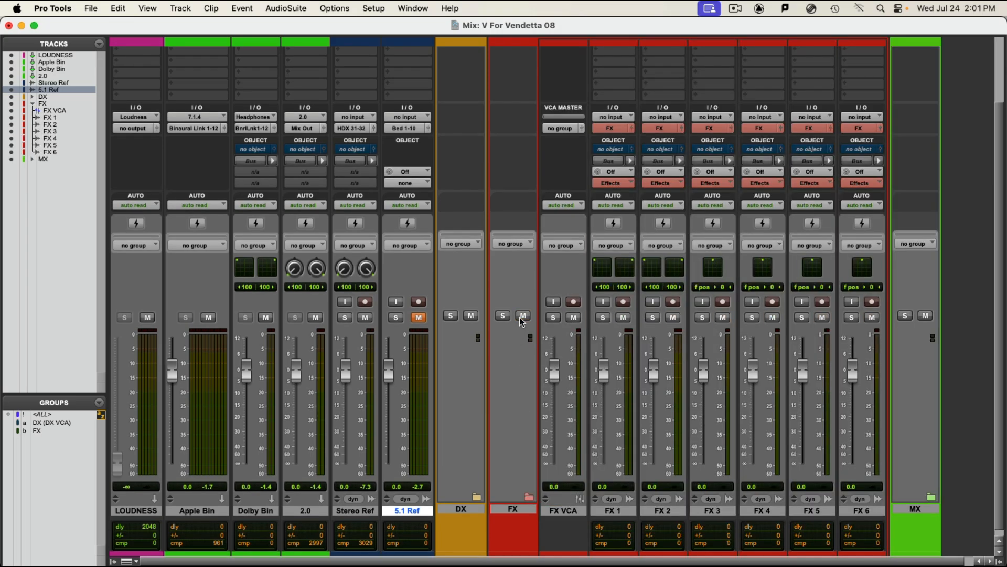
Step: Select the stereo tracks FX 1 and FX 2 together, and the mono tracks FX 3 to FX 6 as a second selection
click(627, 511)
shift+click(676, 510)
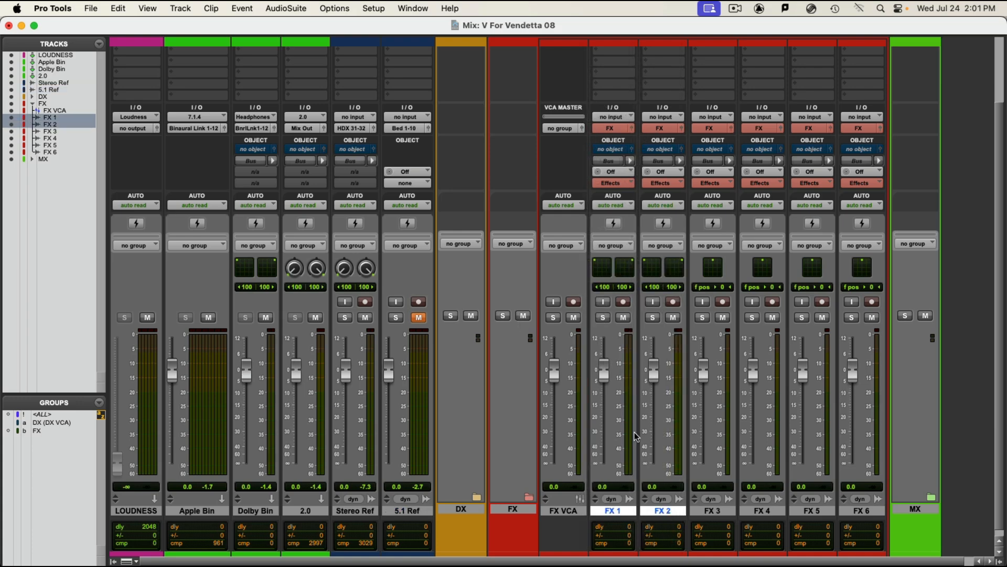
click(719, 512)
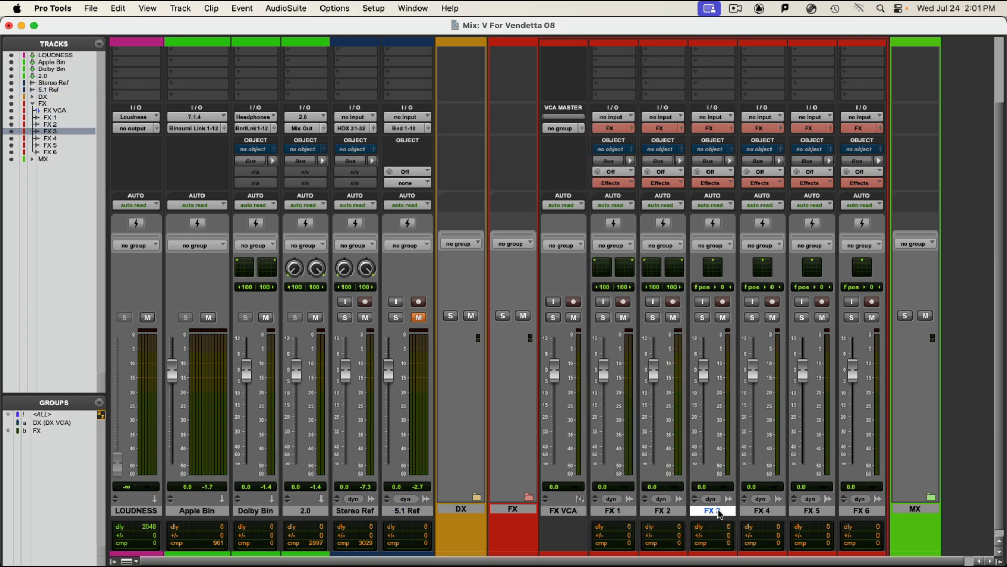
shift+click(868, 511)
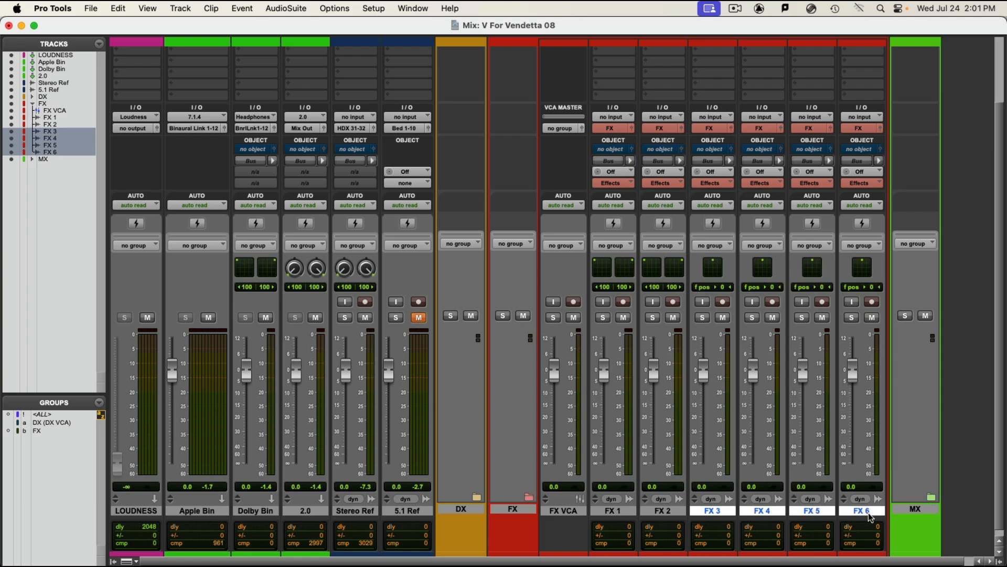
Step: In the Edit window, place the edit cursor on FX 1 at about 0:10.256 and select the 5.1 Ref track
key(super+equal)
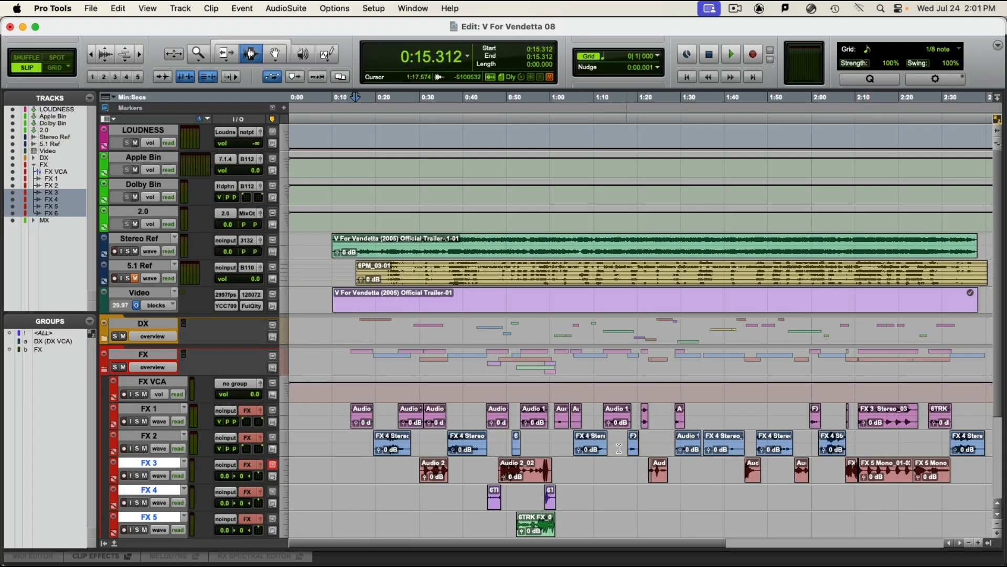
scroll(406, 366, down, 2)
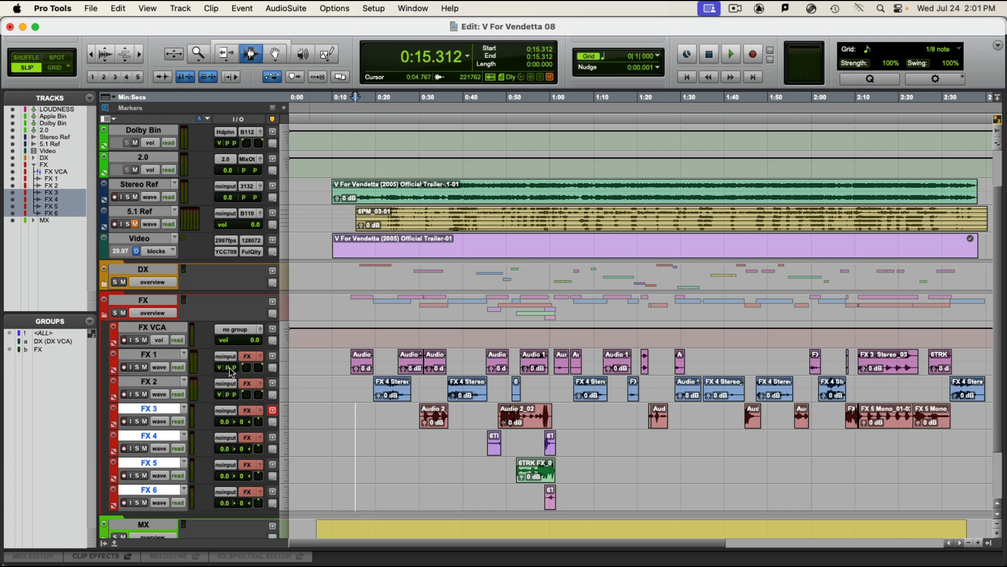
click(333, 364)
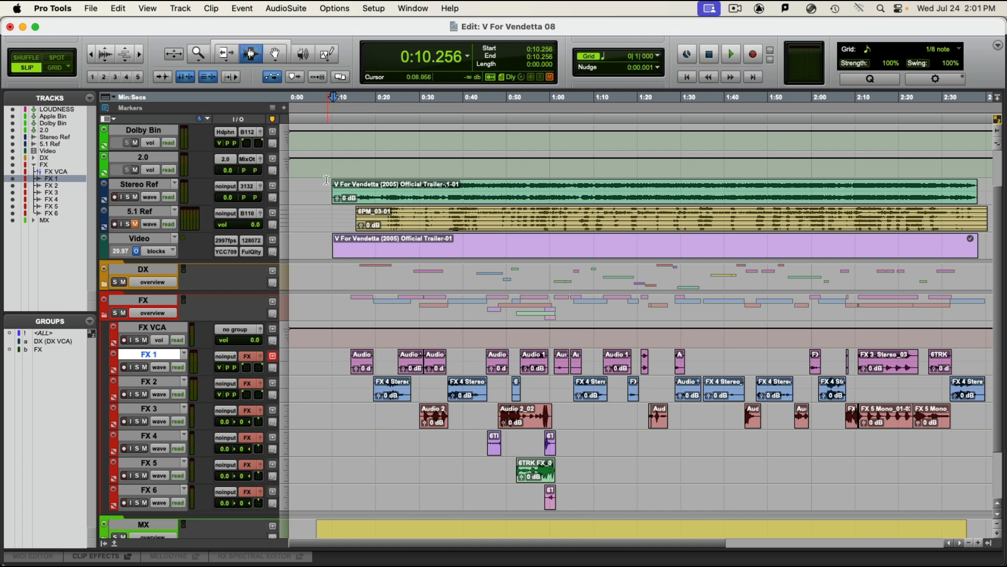
click(142, 212)
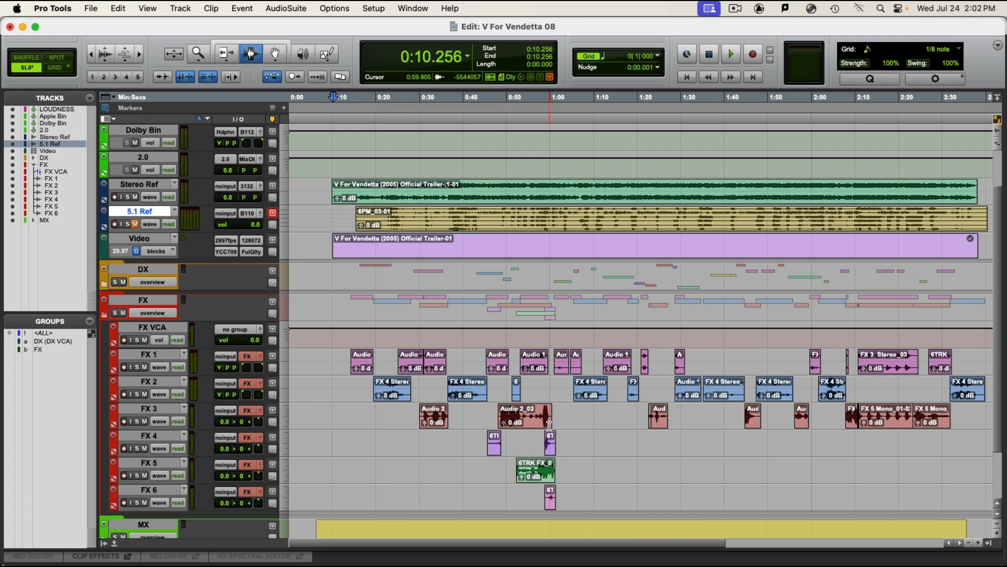
Step: Expand the DX and MX folder tracks and look through the dialogue, effects and music tracks inside the folders
click(105, 283)
scroll(664, 300, down, 3)
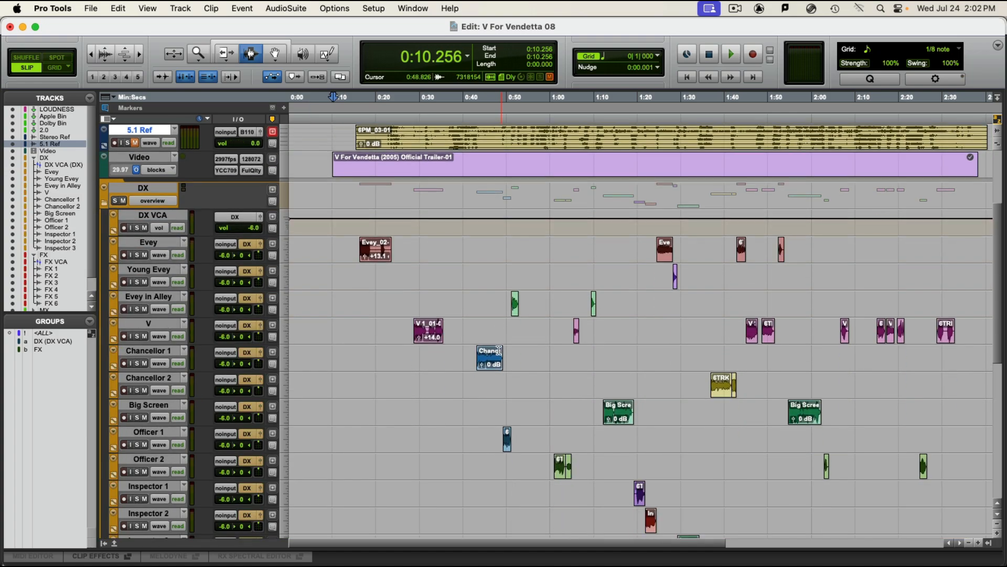
scroll(735, 315, down, 5)
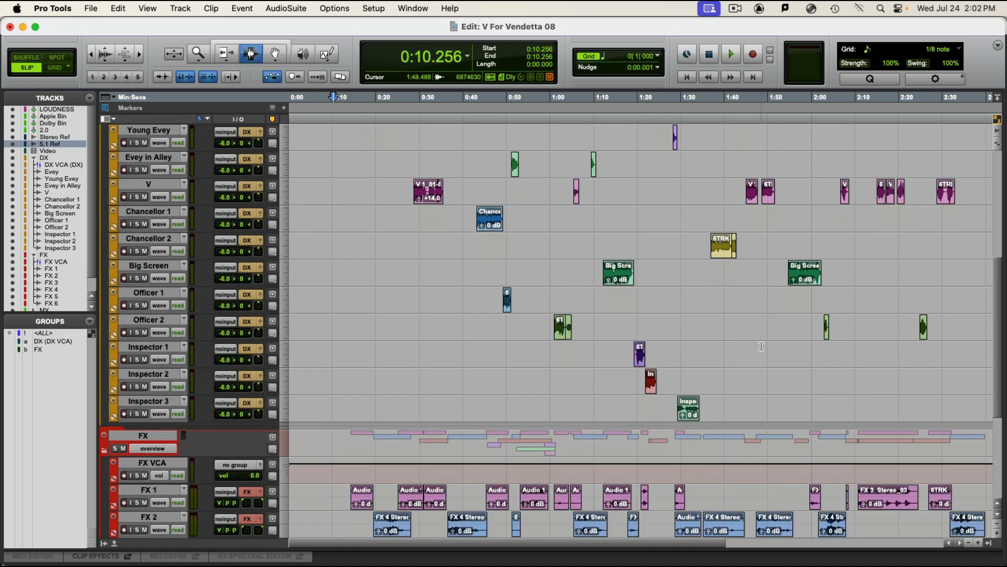
scroll(750, 342, down, 3)
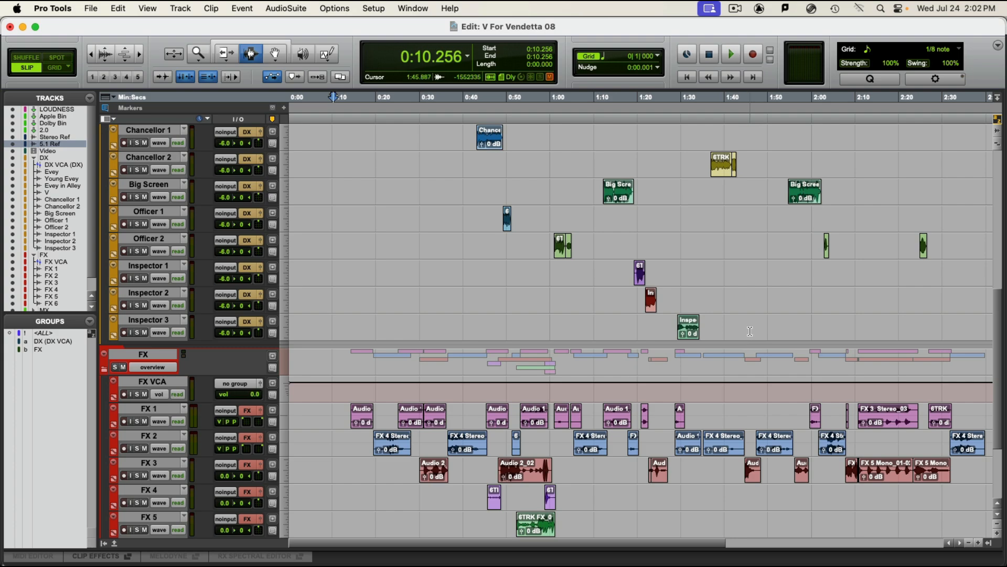
scroll(750, 331, down, 3)
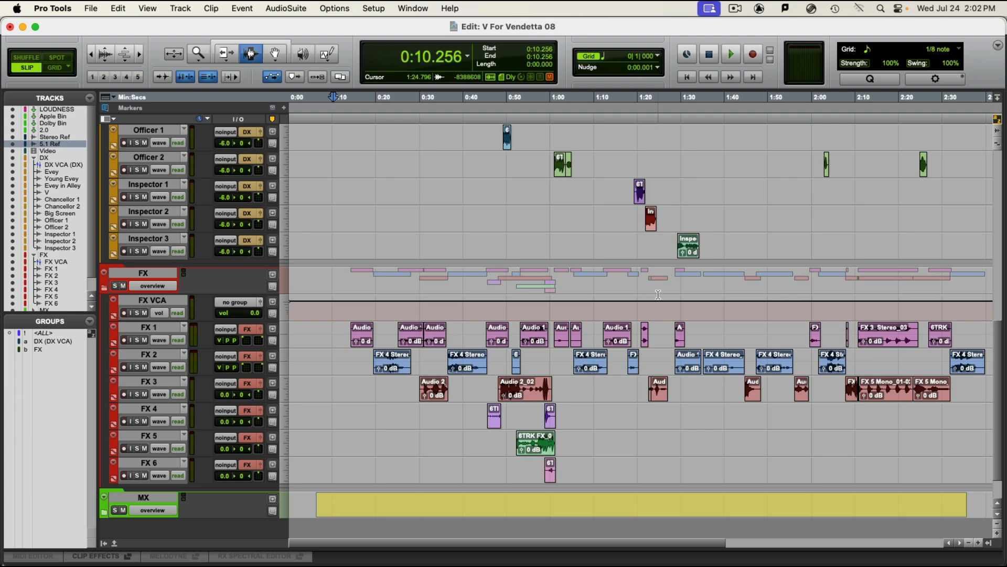
scroll(367, 420, down, 2)
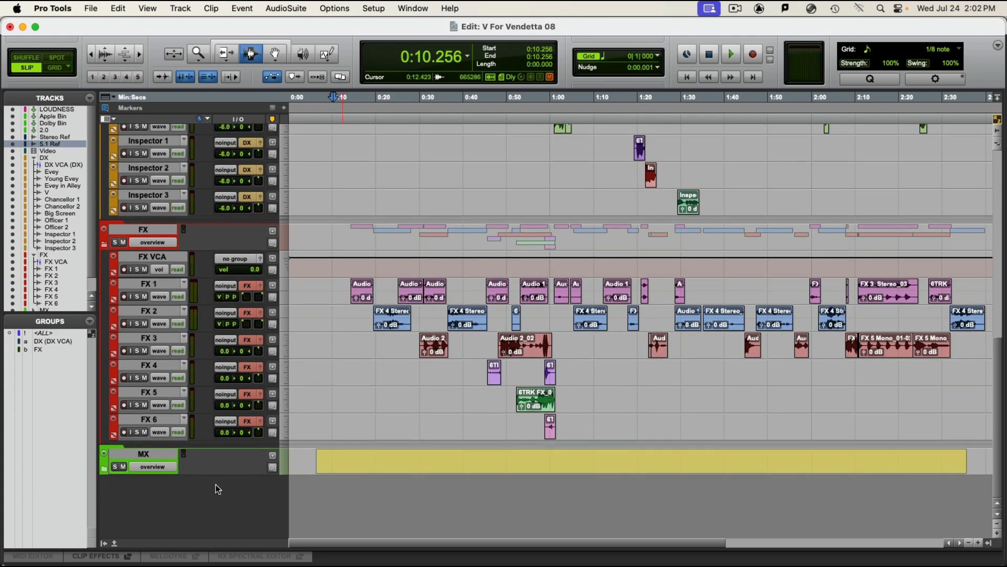
click(105, 466)
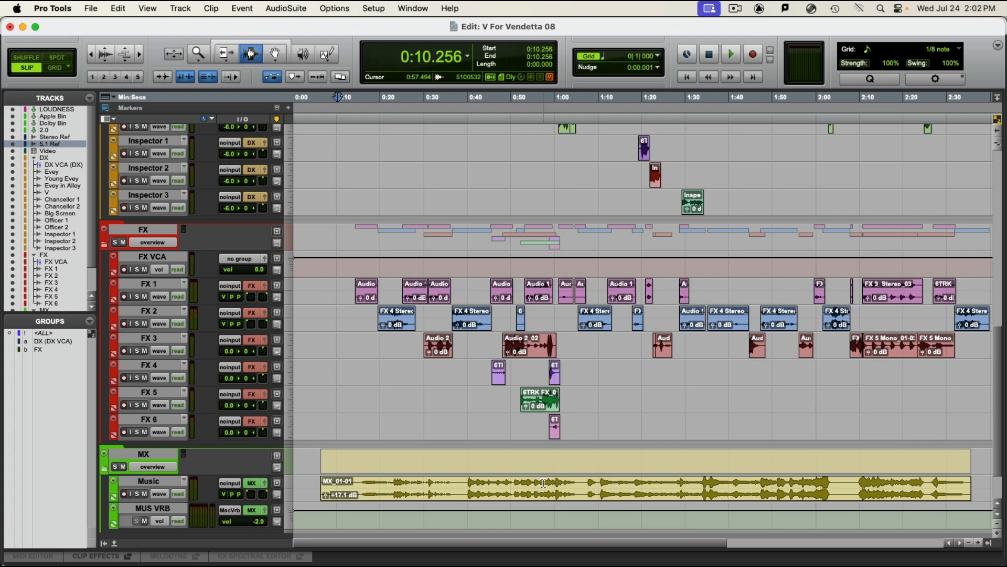
Step: Place the edit cursor on FX 2 at about 0:18.201 and start playback with the video window open
scroll(359, 431, up, 4)
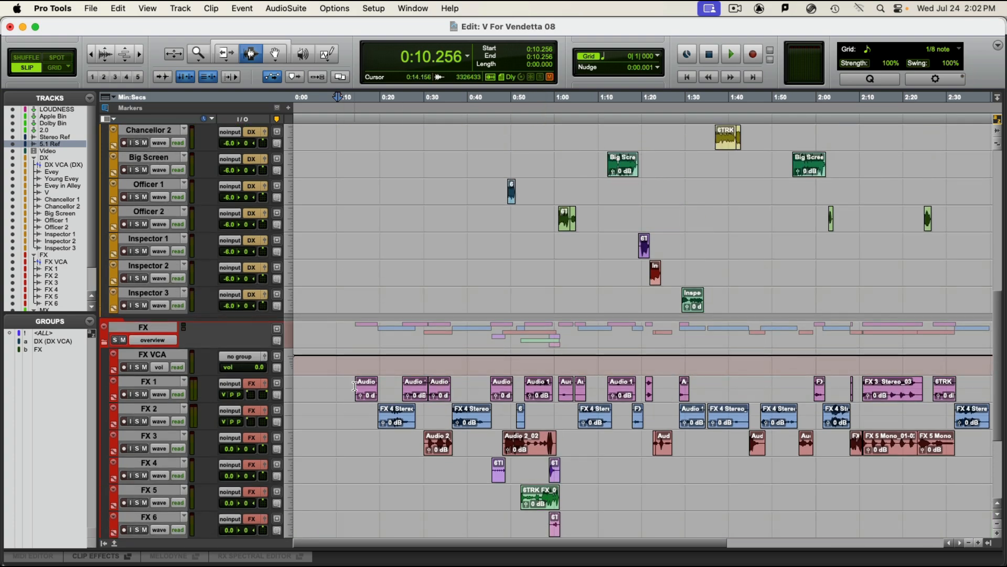
click(372, 411)
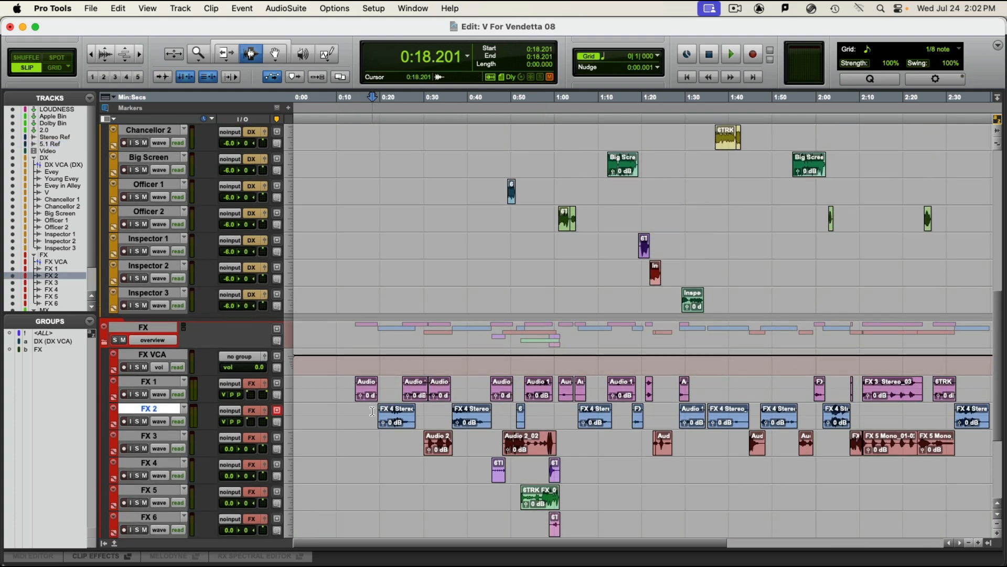
key(super+9)
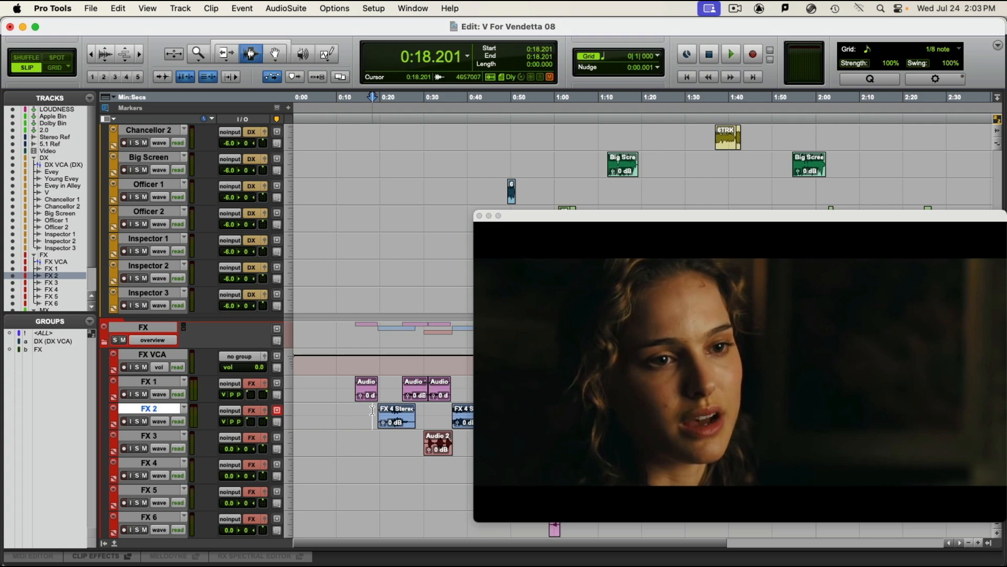
key(space)
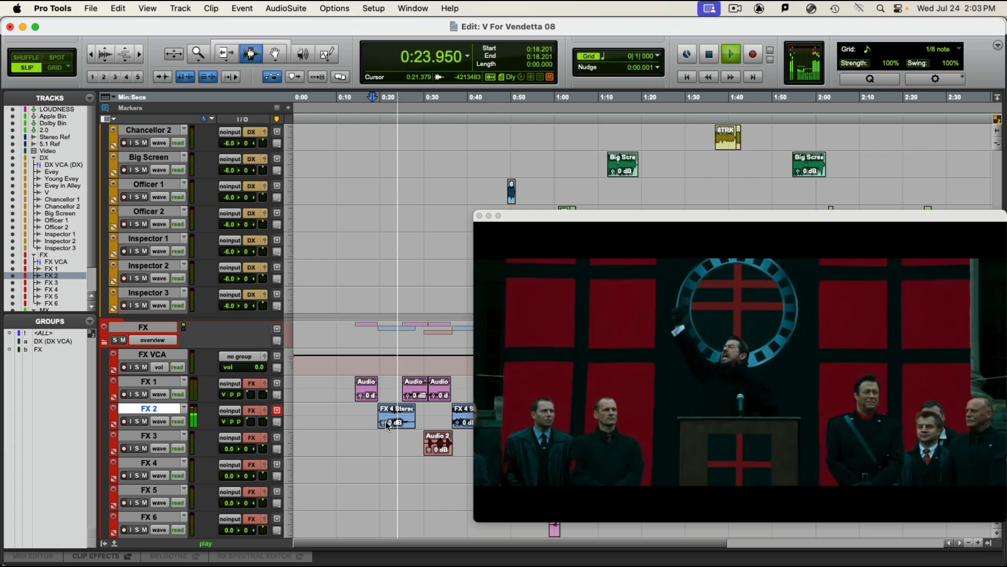
Step: During playback, lower the clip gain of the first FX 2 clip to -1.8 dB and the third FX 1 clip to about -1.1 dB
drag(385, 424, 382, 428)
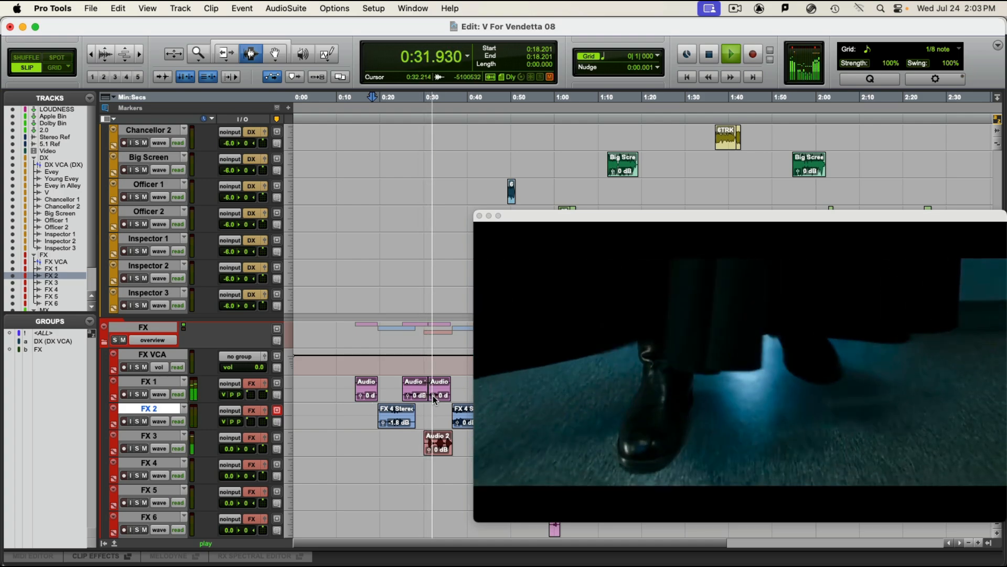
drag(433, 395, 433, 399)
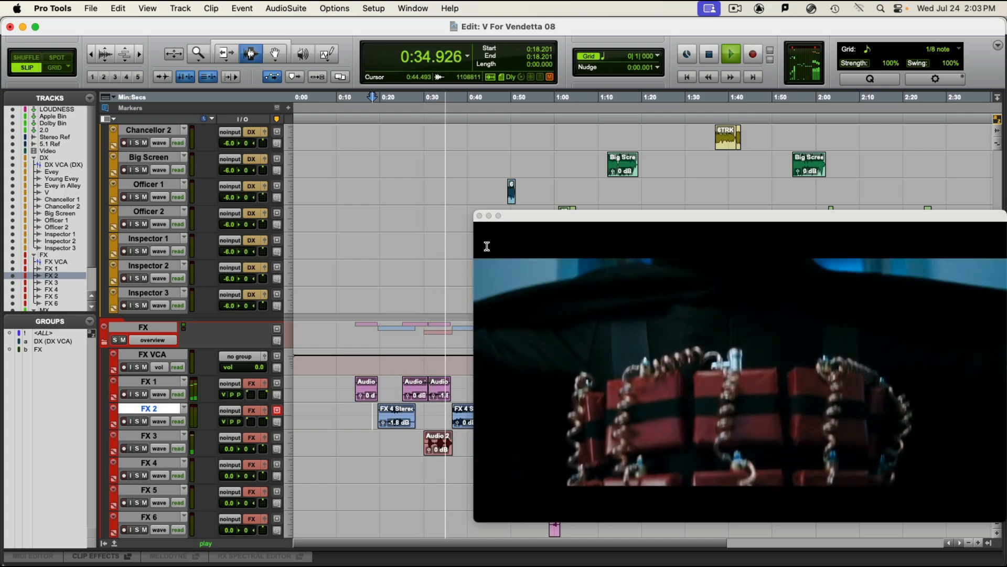
key(space)
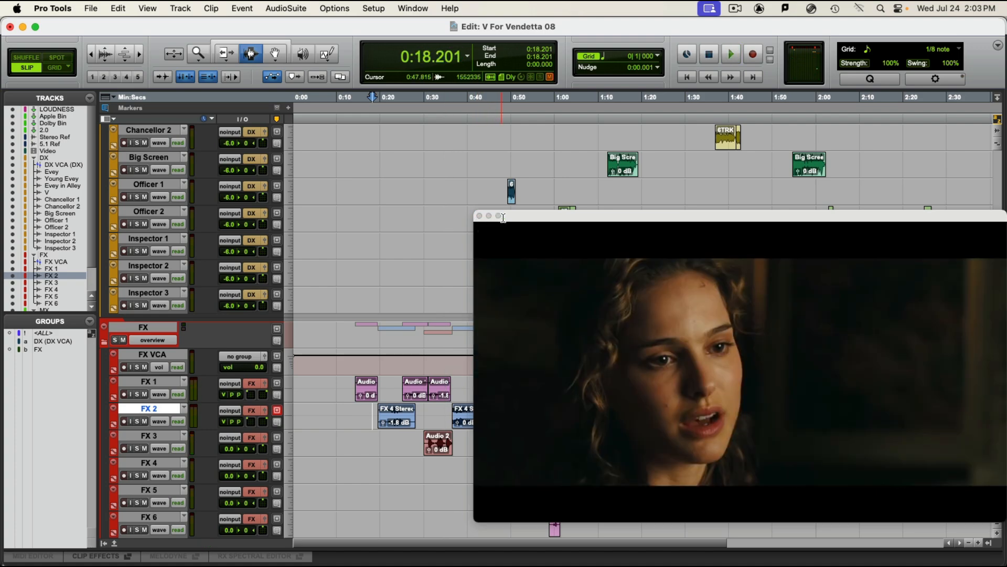
Step: Move the video window away from the effects clips and close it
click(525, 222)
drag(526, 223, 650, 167)
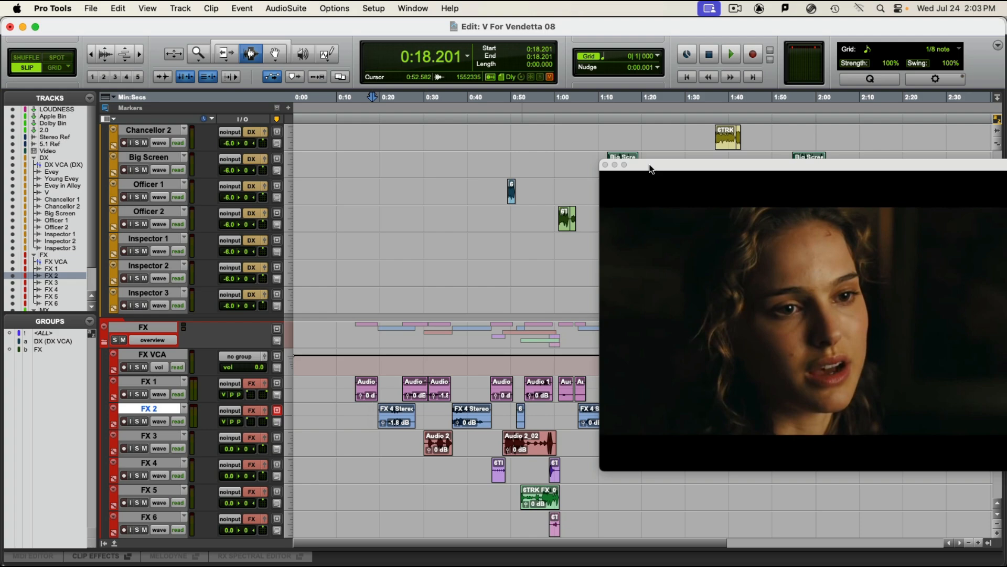
click(604, 164)
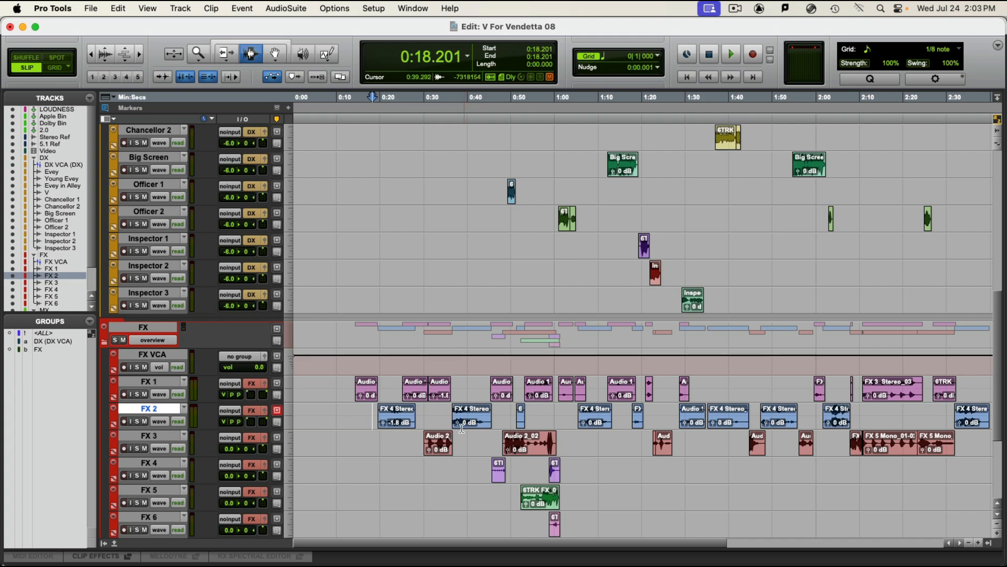
Step: Play the session with the video from about 0:19.790, near the start of the first FX 2 clip, and stop playback
click(379, 411)
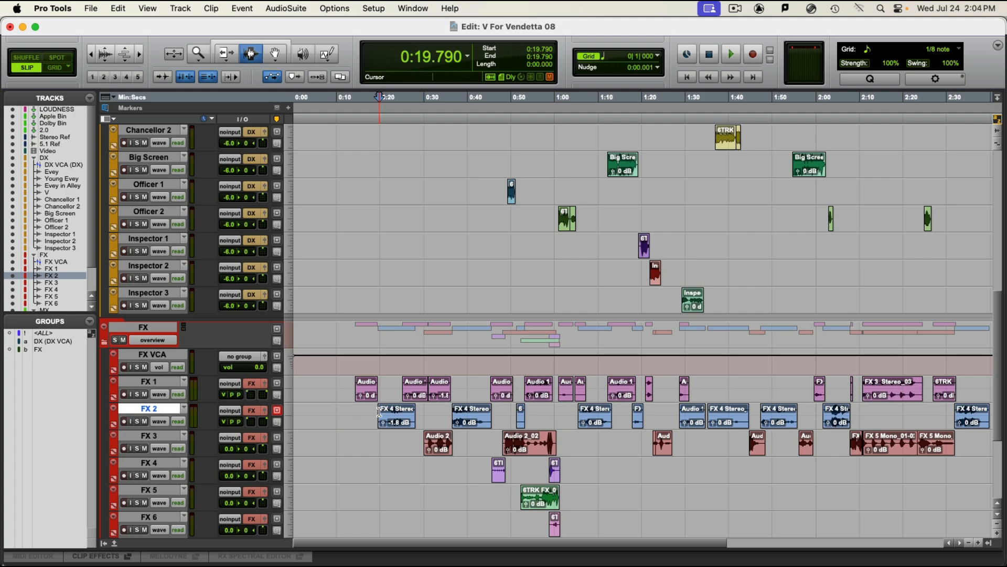
key(space)
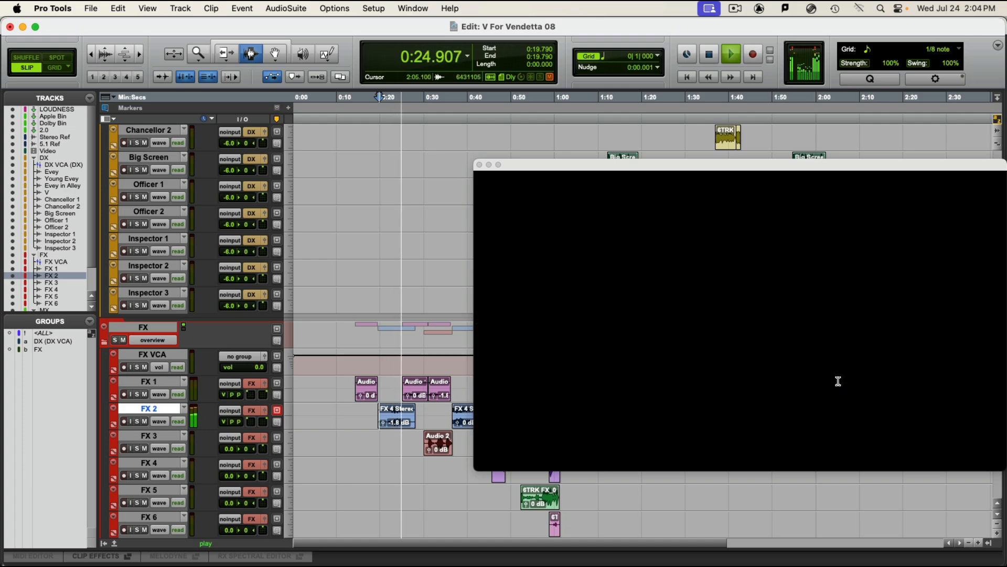
key(space)
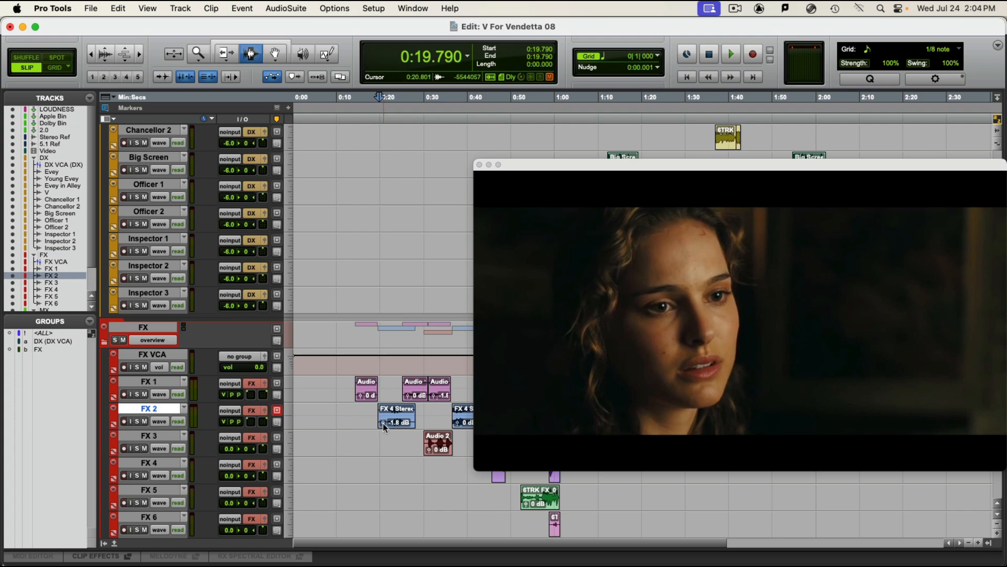
Step: In the Mix window, close the video window and collapse the DX folder track
key(super+equal)
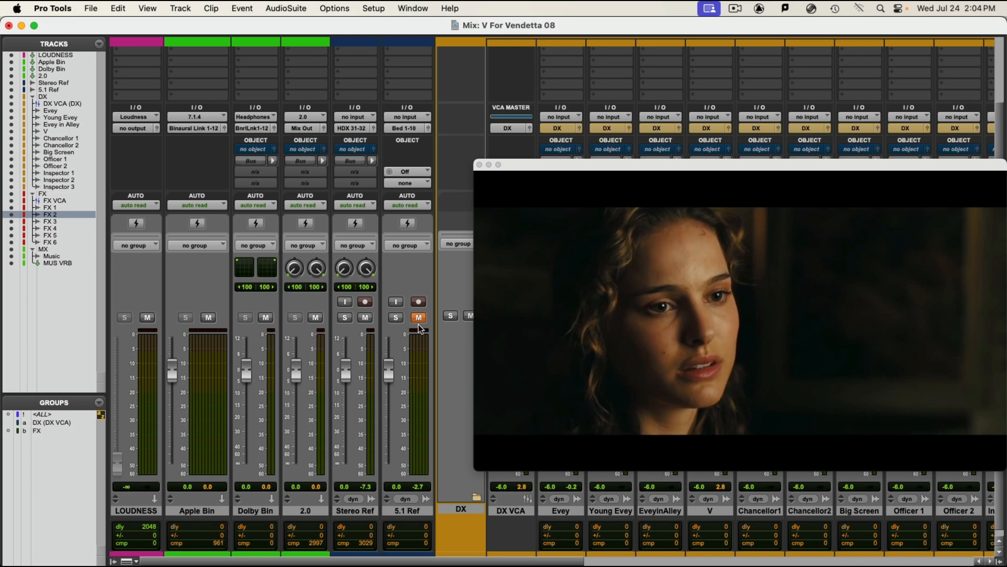
click(480, 165)
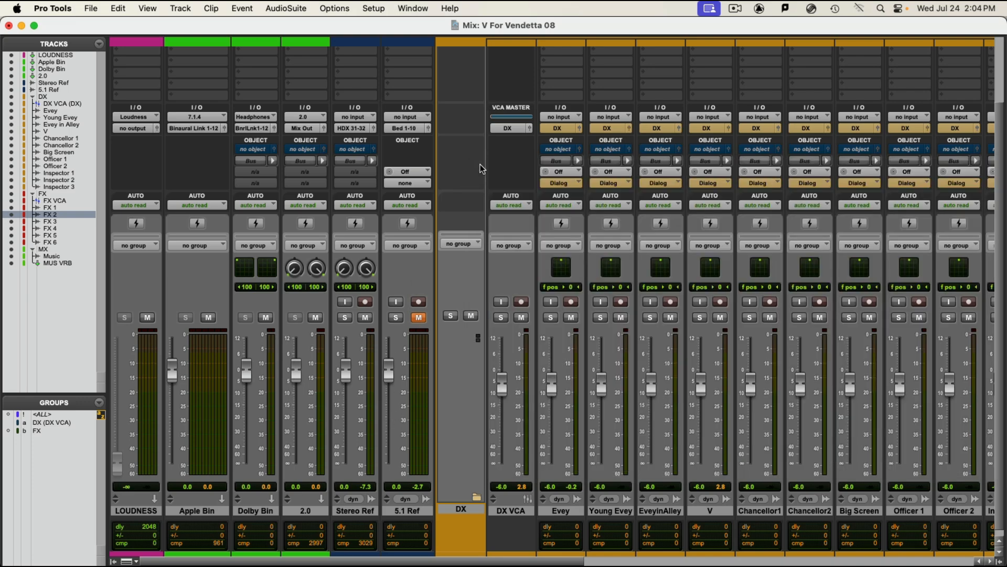
click(476, 497)
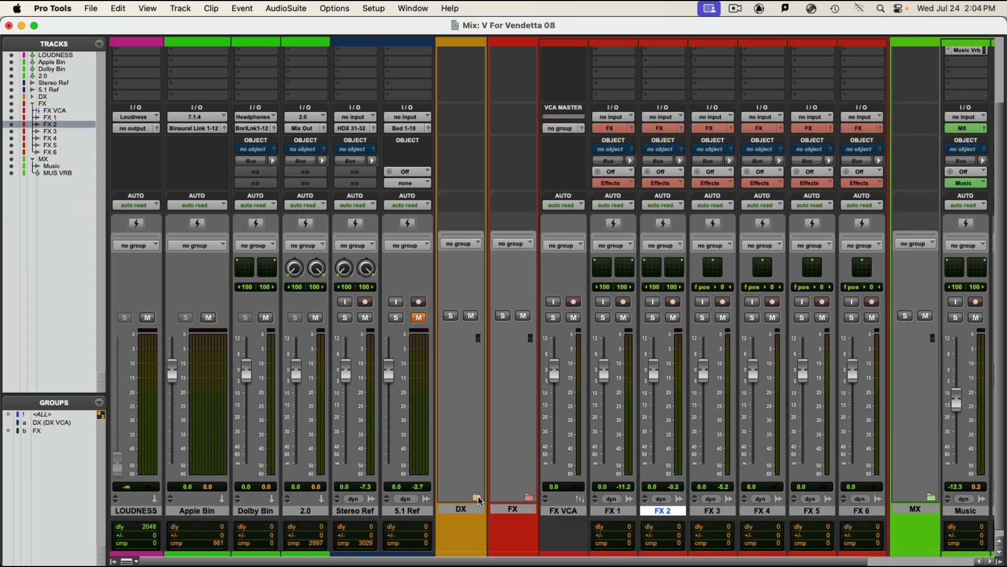
Step: Select the first FX 2 clip in the Edit window and return to the Mix window with the sends of the FX tracks in view
key(super+equal)
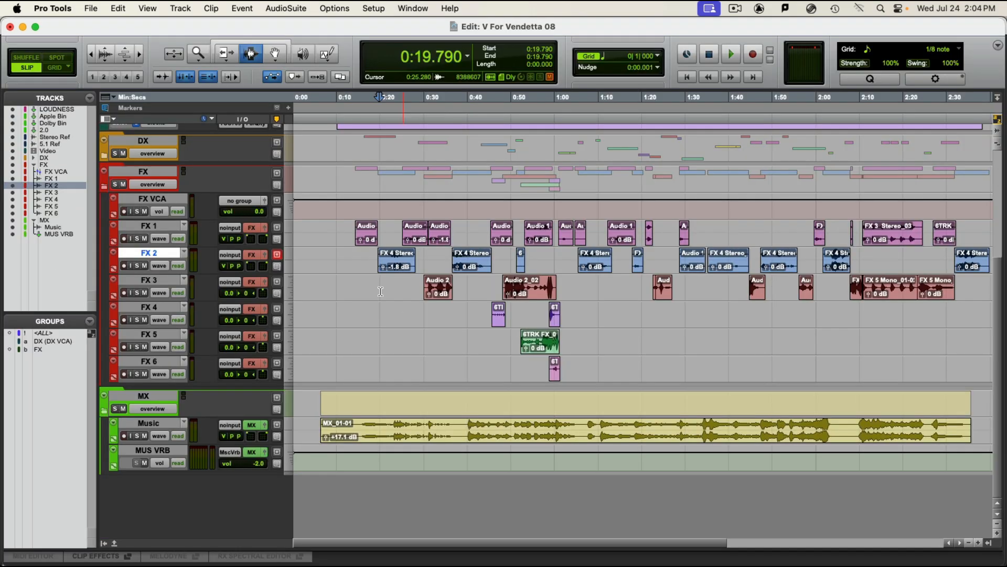
click(400, 248)
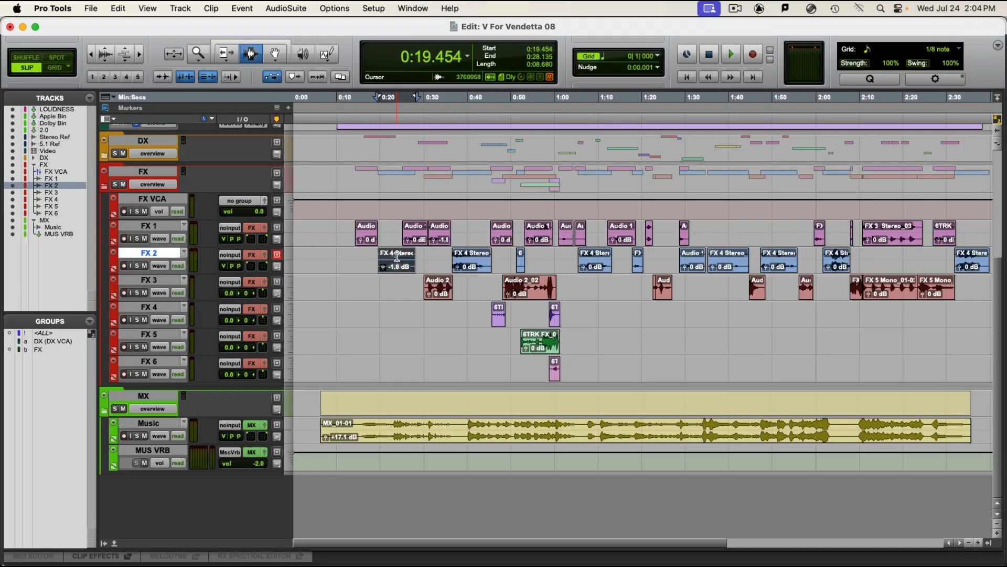
key(super+equal)
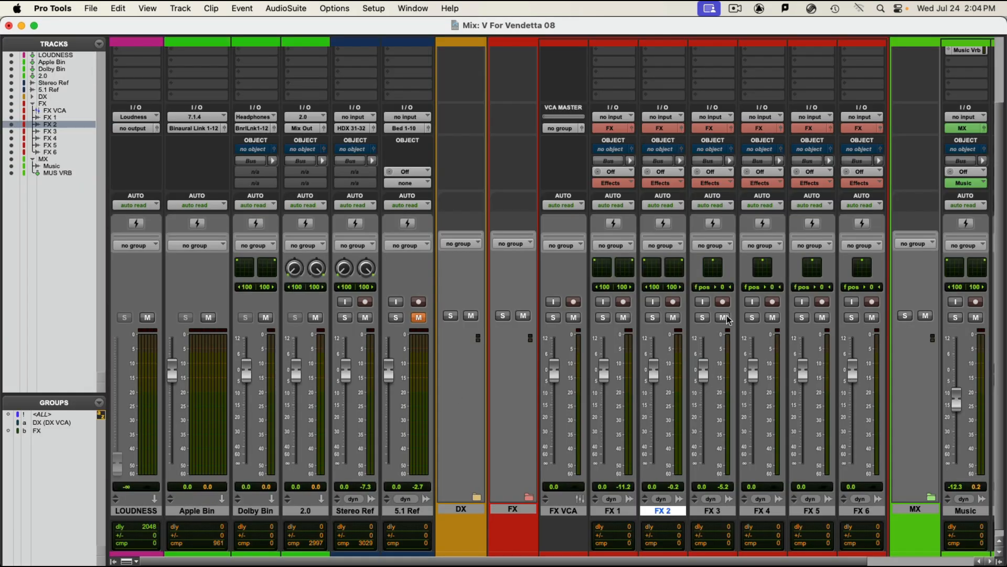
scroll(704, 244, up, 3)
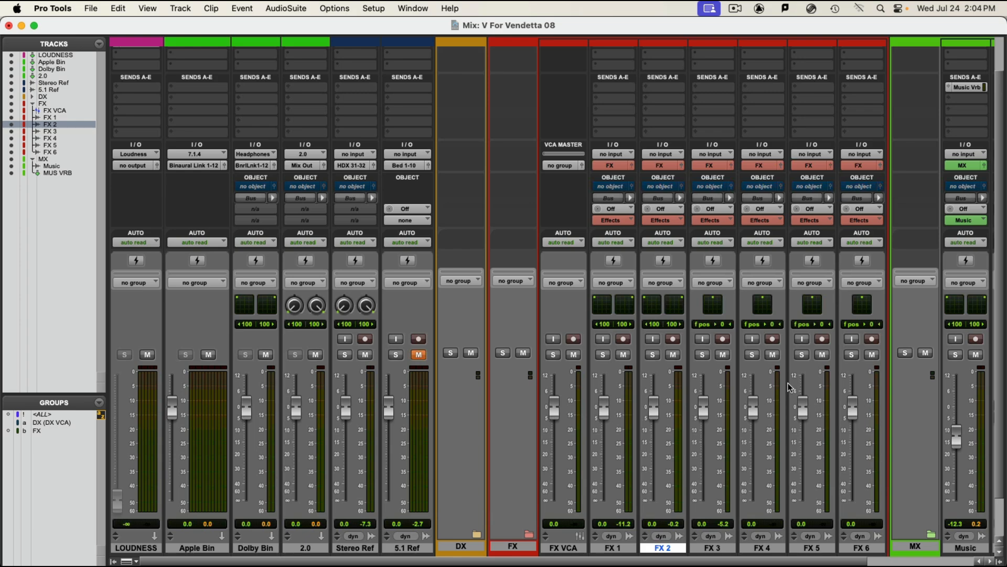
Step: Create one mono Aux Input track after FX 2 and name it FX VERB
scroll(794, 389, right, 5)
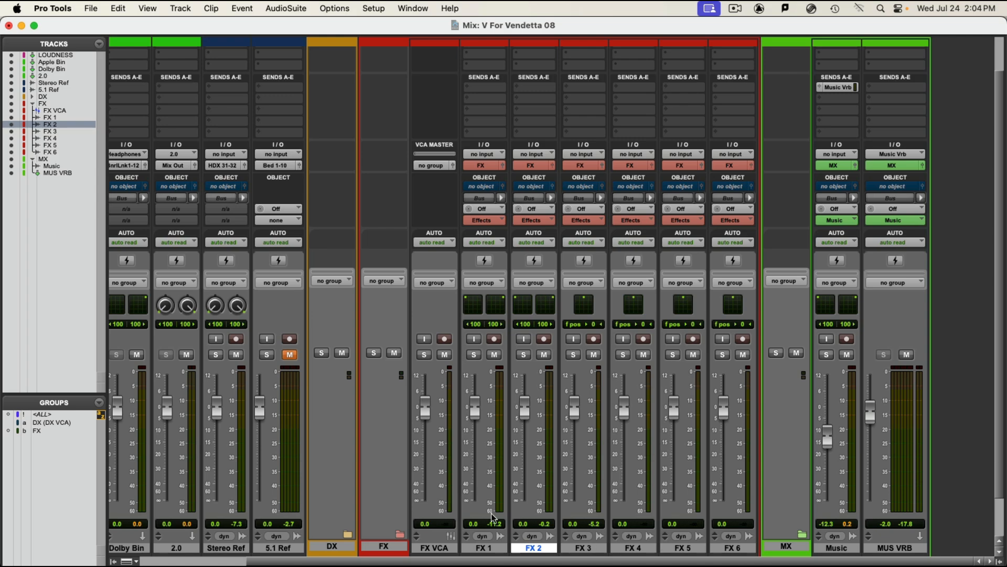
scroll(524, 514, down, 1)
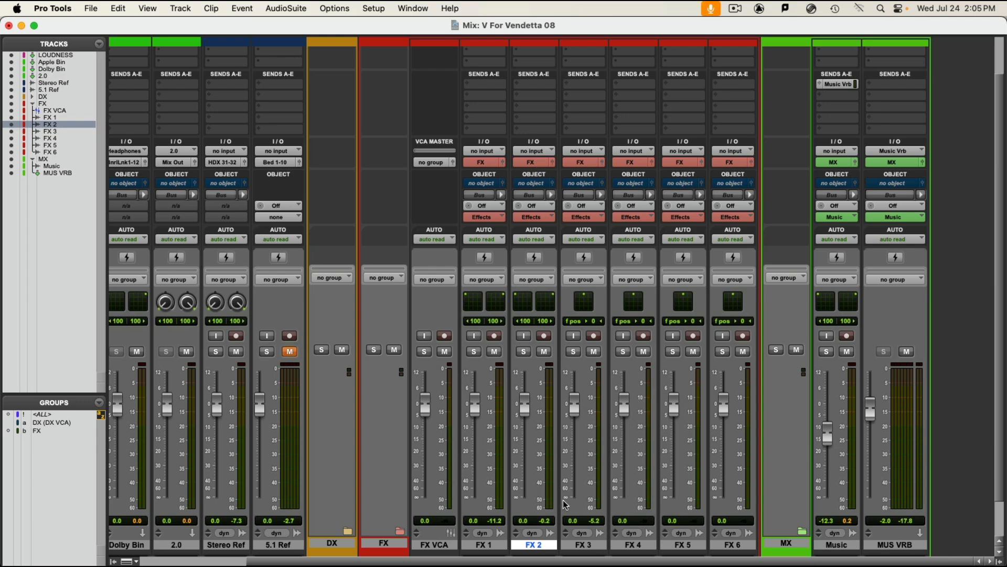
key(super+shift+n)
key(super+Right)
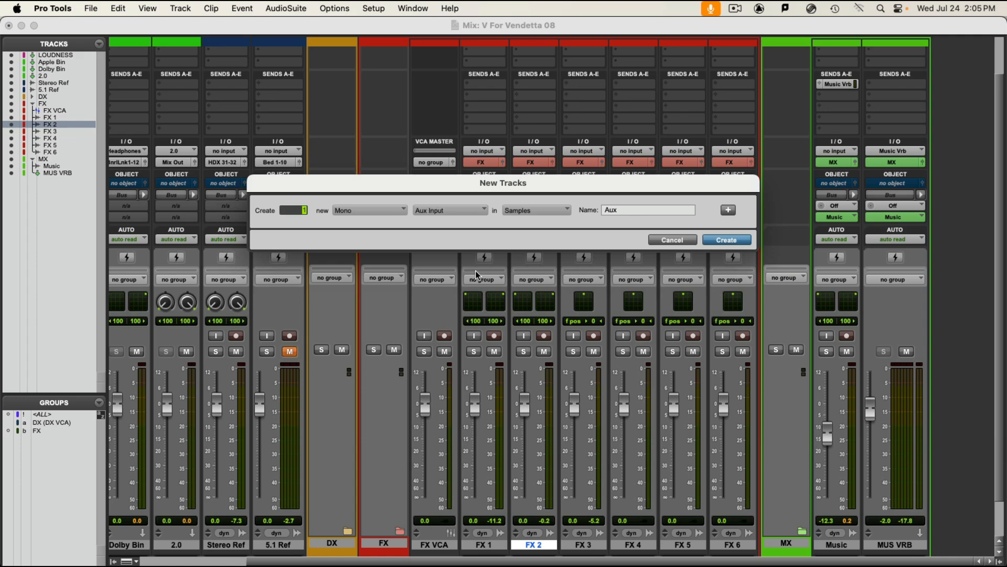
key(Return)
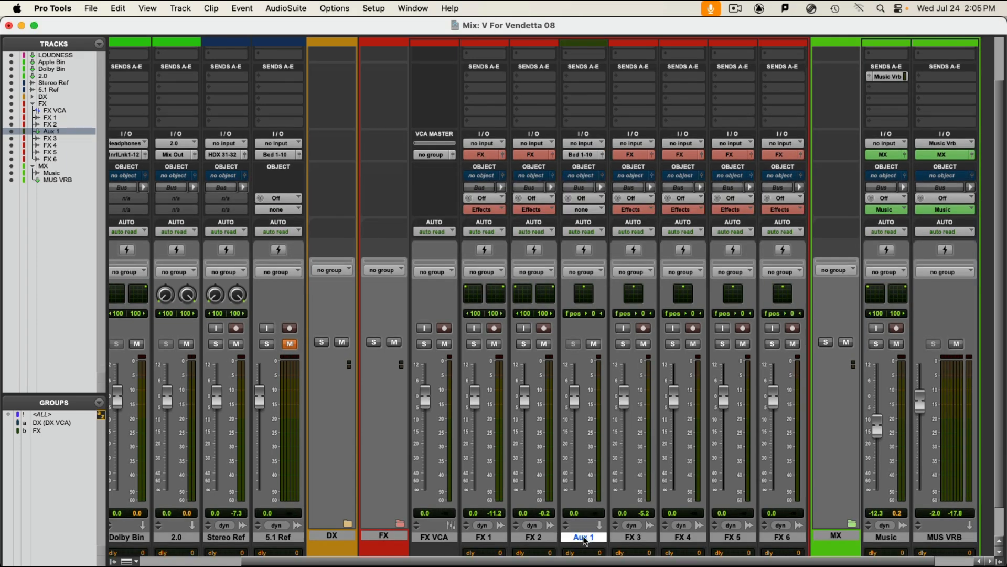
double_click(584, 537)
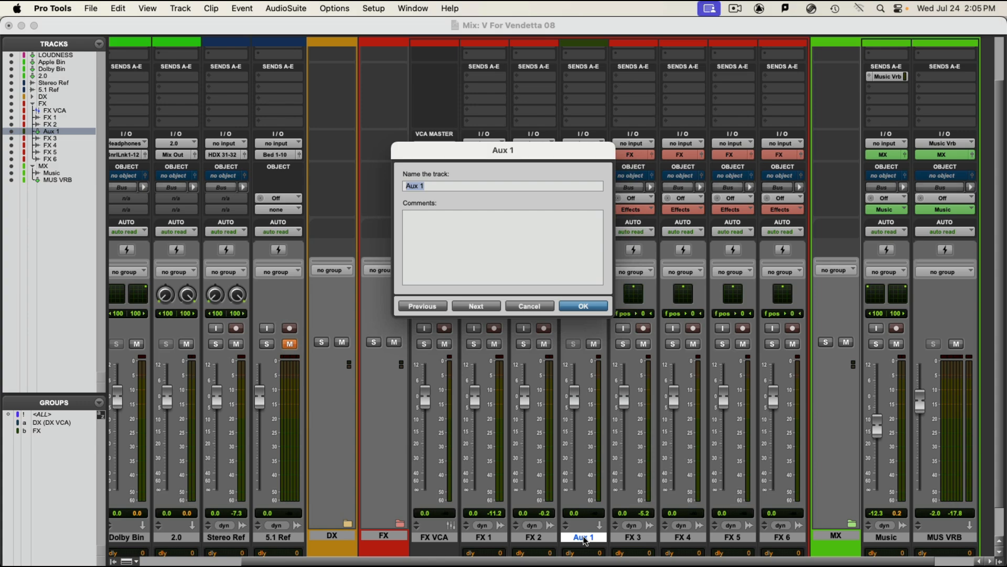
text(FX VERB)
key(Return)
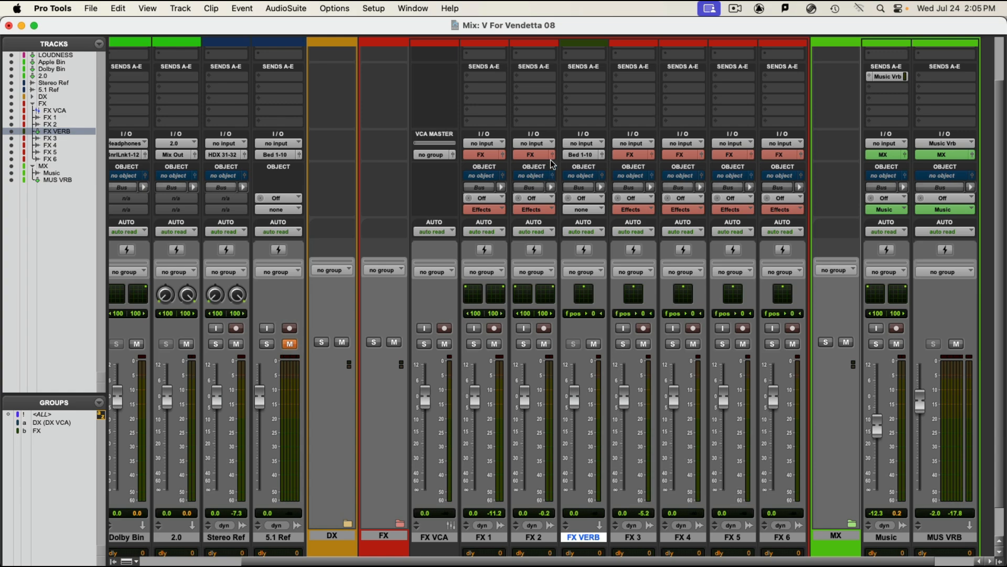
Step: Set the input of the FX VERB track to the mono bus FX Vrb
click(591, 145)
mouse_move(591, 158)
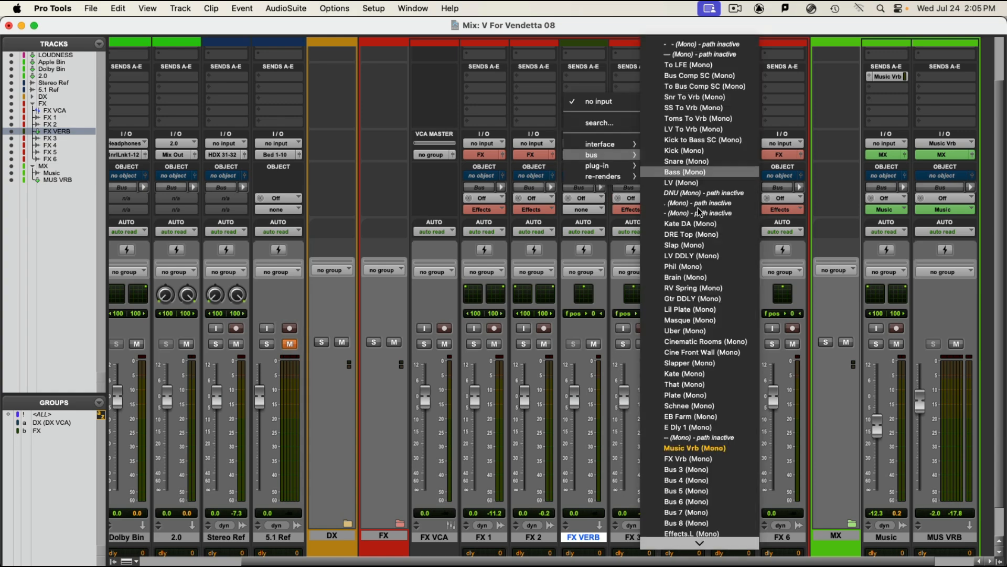
click(700, 460)
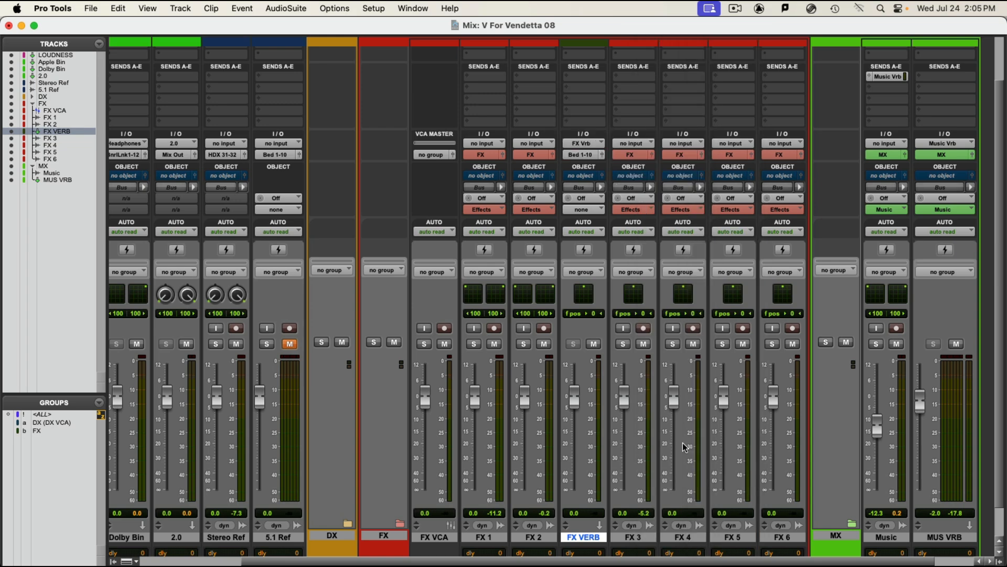
right_click(586, 149)
click(589, 115)
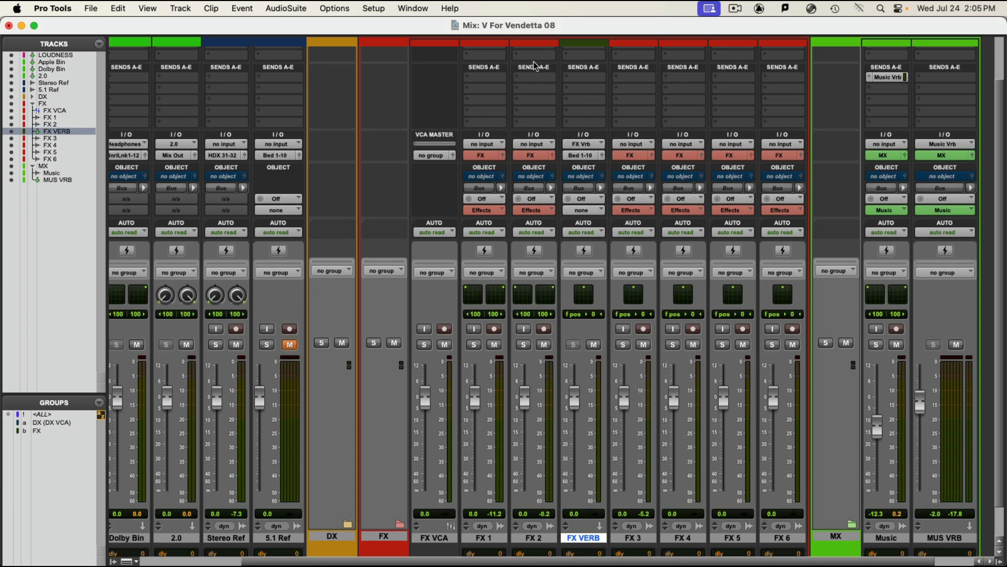
Step: Add a send from FX 2 to the FX Vrb bus, set its level to 0.0 dB and close the send window
click(541, 78)
mouse_move(545, 89)
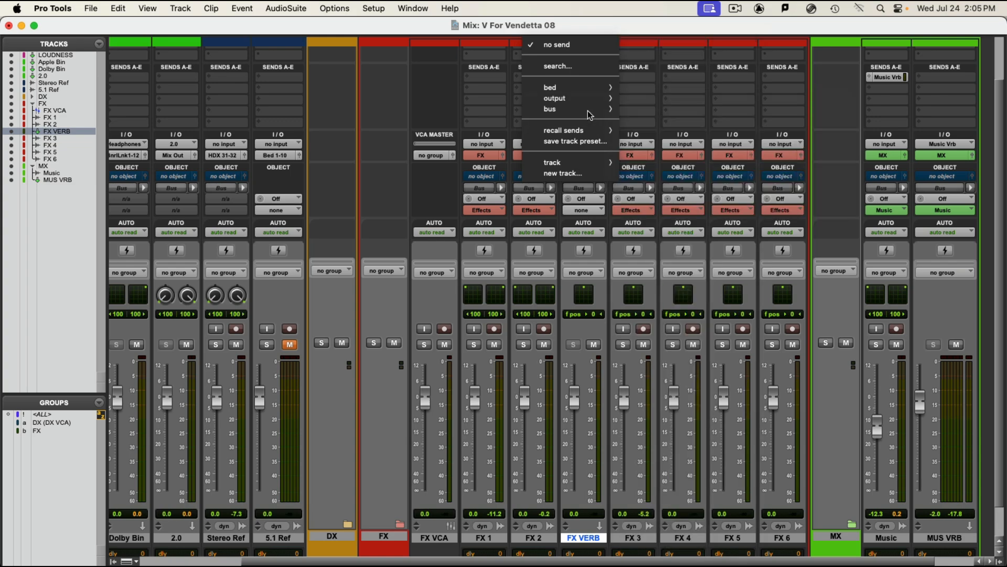
mouse_move(598, 109)
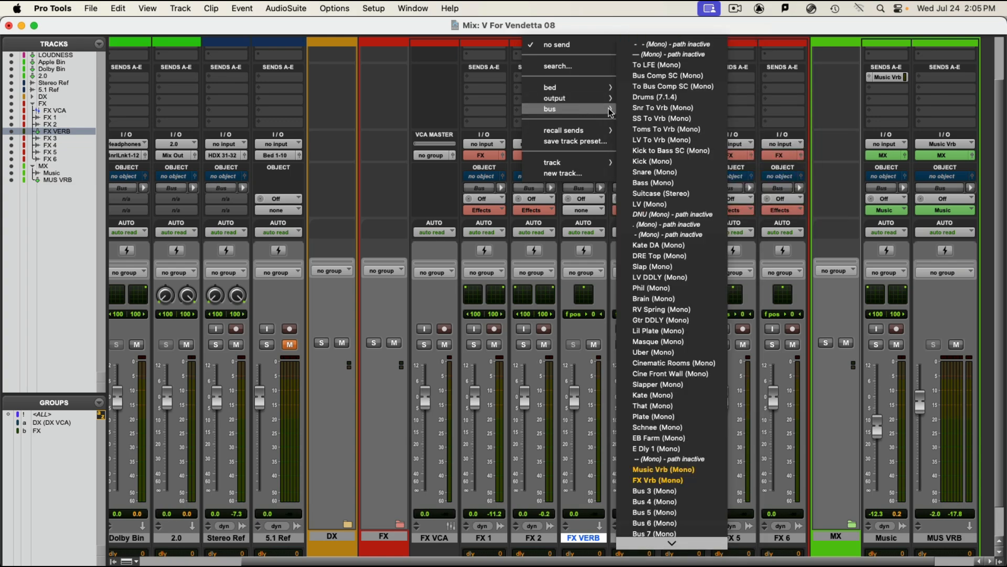
click(659, 480)
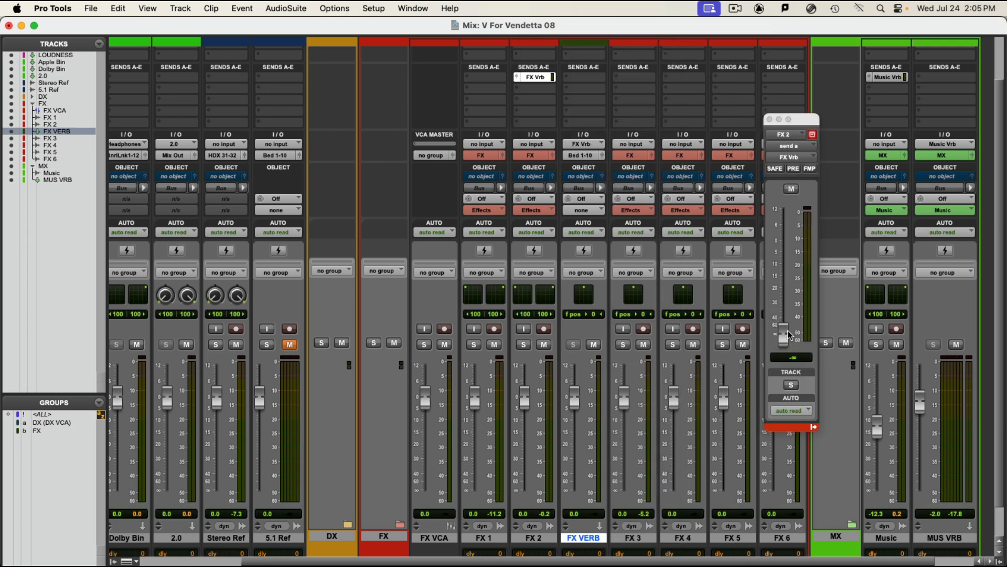
alt+click(786, 334)
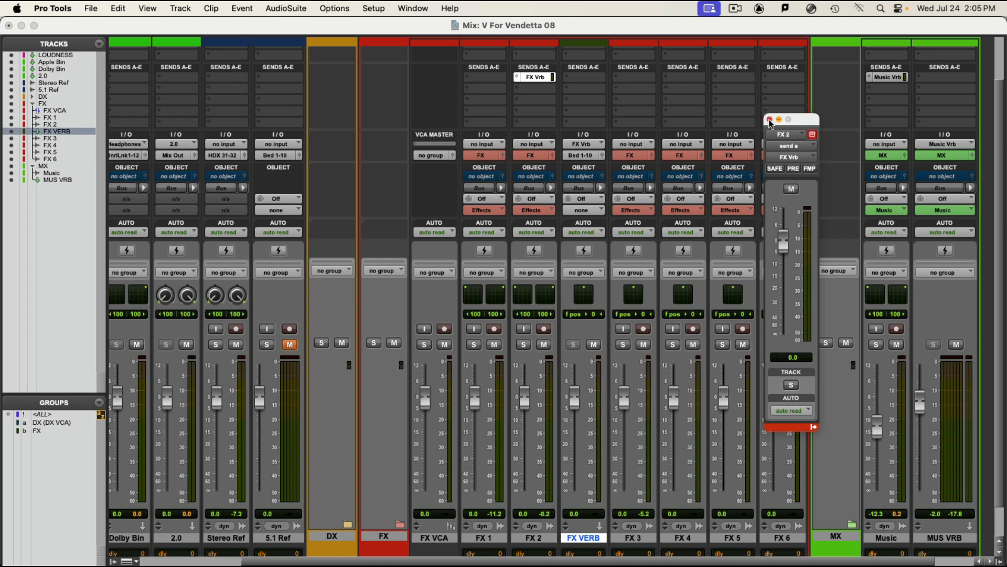
click(769, 120)
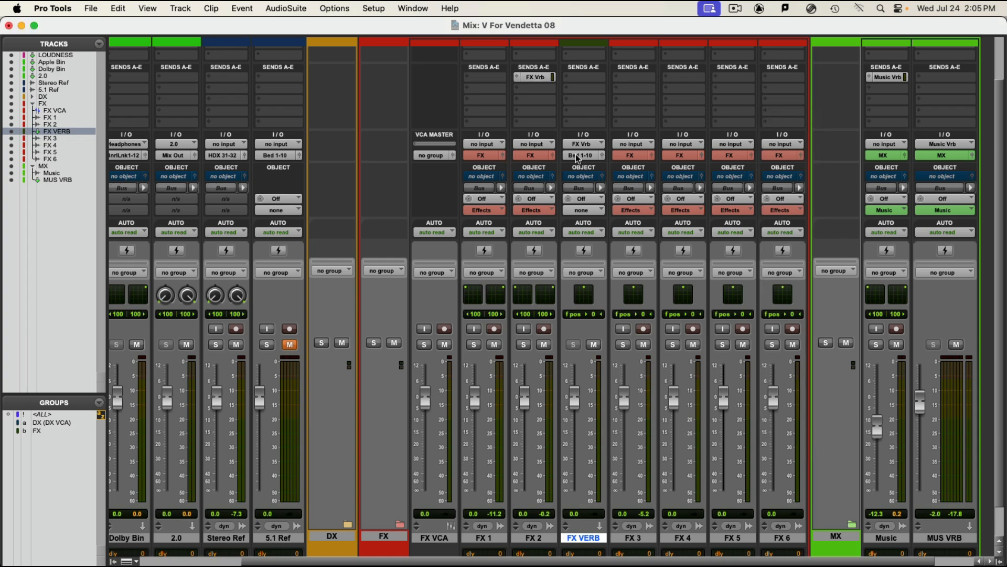
Step: Route the output of the FX VERB track to the FX (7.1.2) bed
click(593, 156)
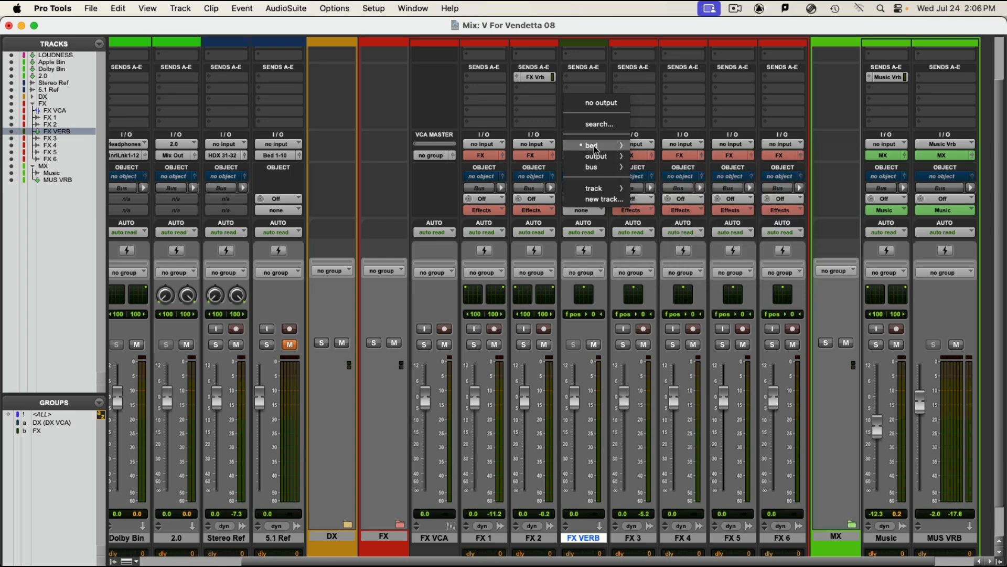
mouse_move(598, 145)
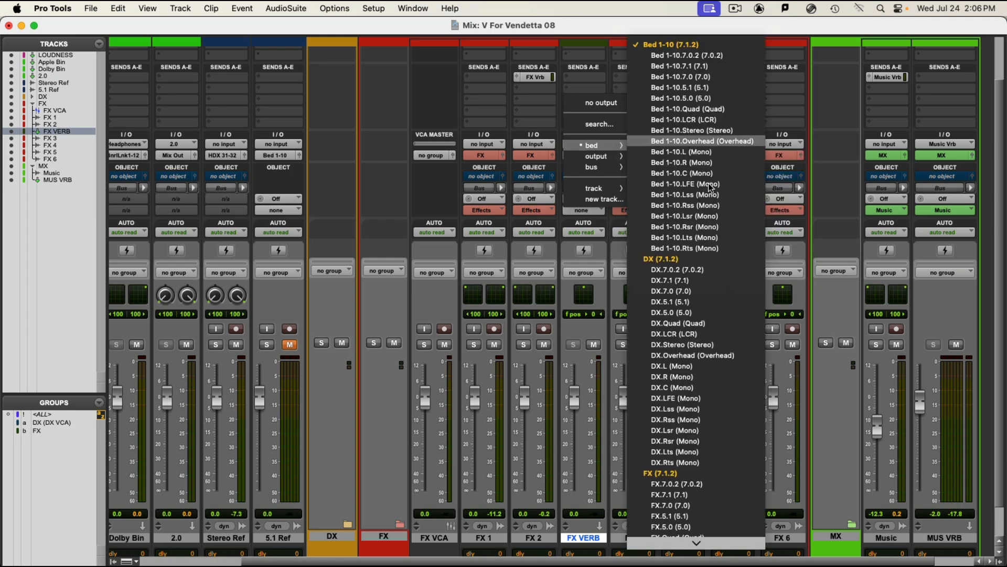
click(650, 478)
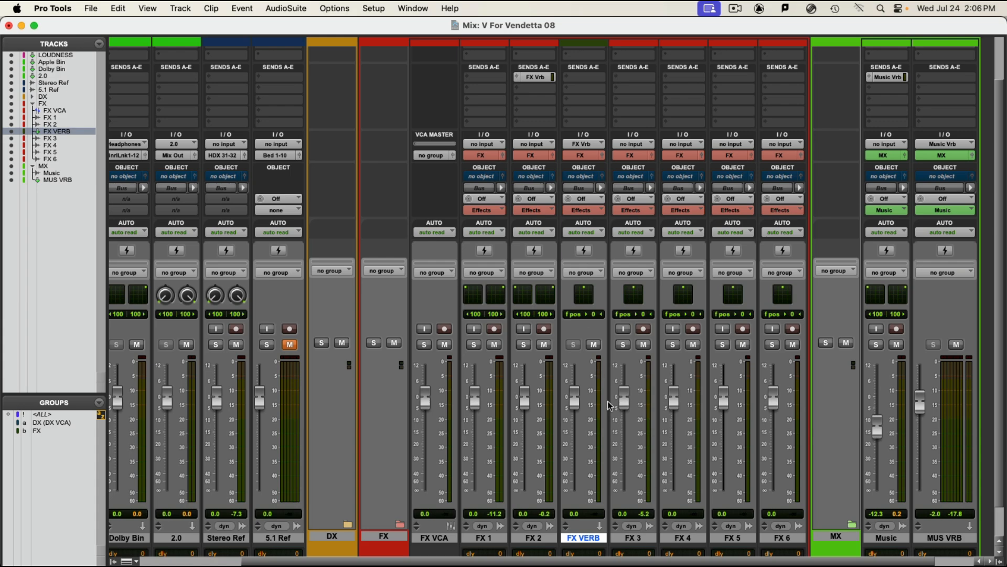
Step: Insert FabFilter Pro-R 2 (mono/7.0.2) in the second insert slot of the FX VERB track
scroll(598, 357, up, 3)
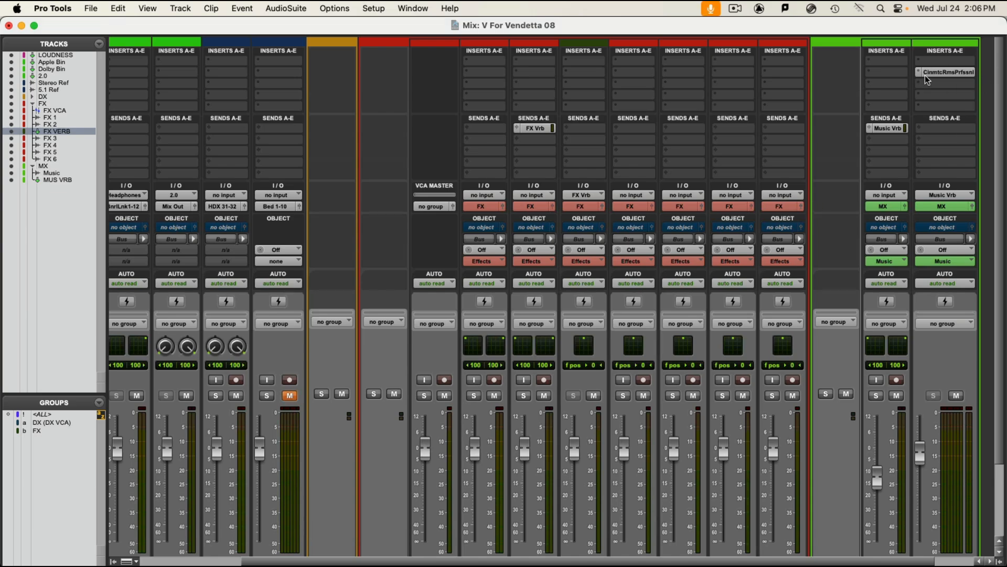
scroll(708, 143, down, 5)
scroll(708, 143, up, 5)
click(581, 71)
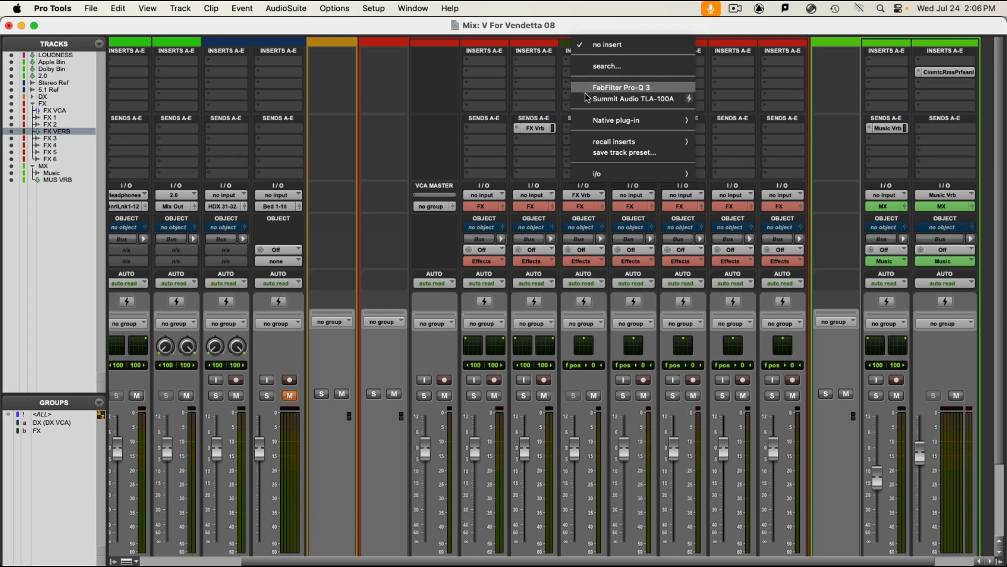
mouse_move(631, 120)
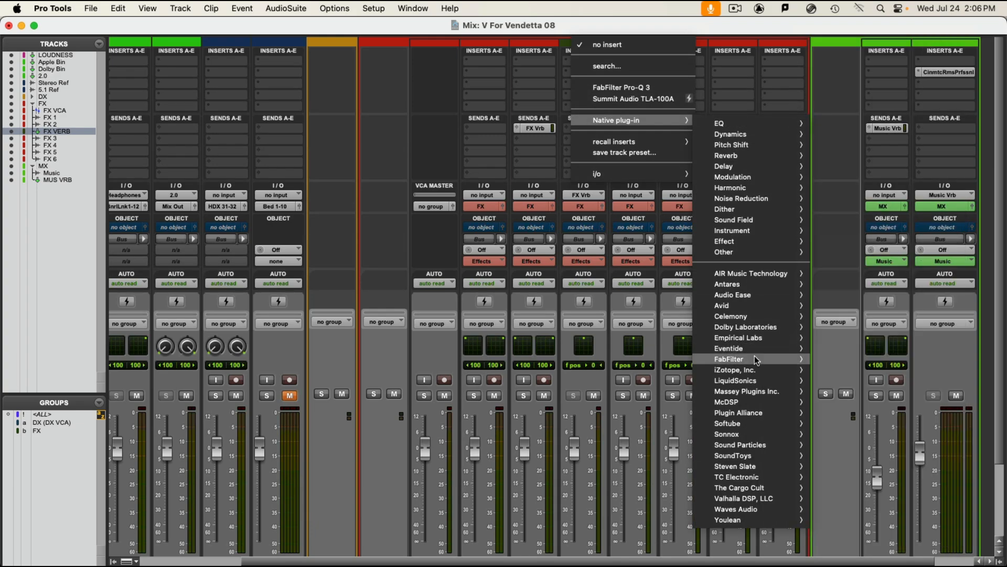
mouse_move(754, 357)
mouse_move(878, 418)
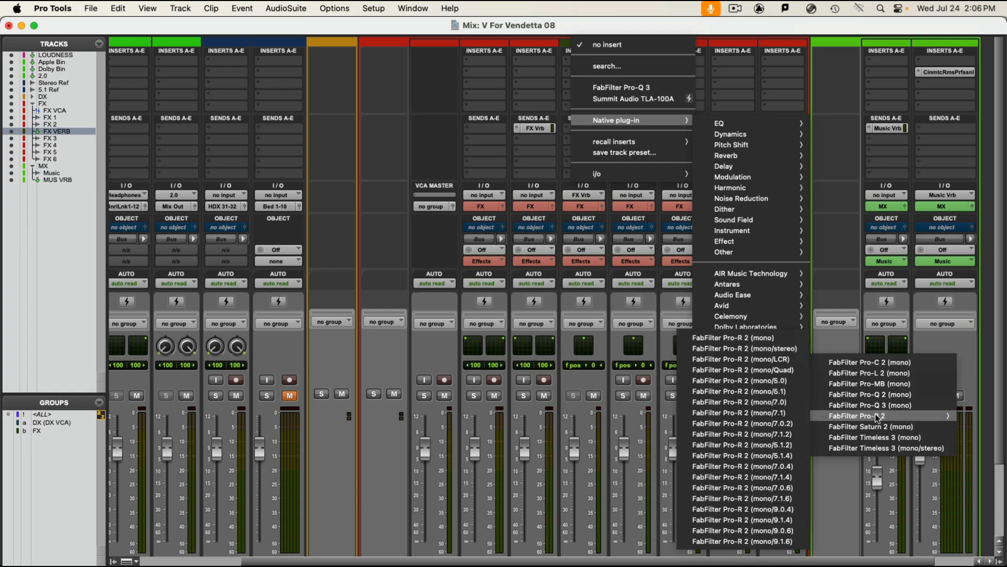
click(790, 424)
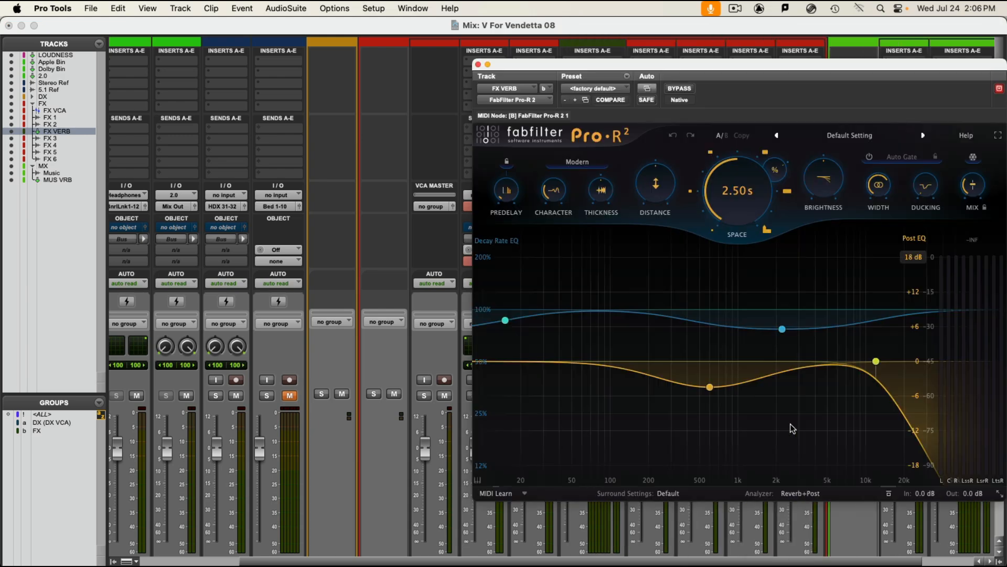
Step: Set the Mix of the Pro-R 2 reverb to 100
drag(756, 65, 477, 61)
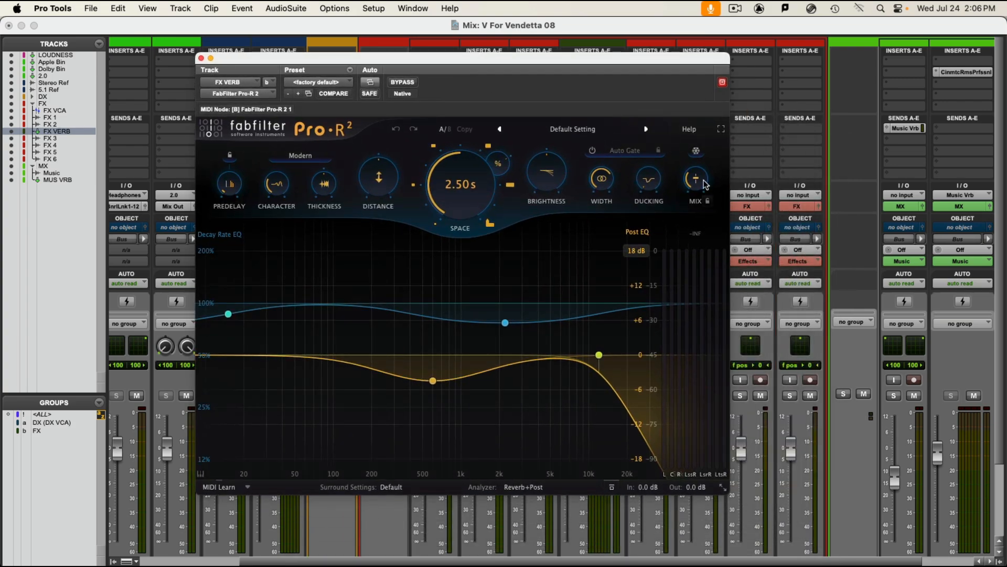
mouse_move(692, 178)
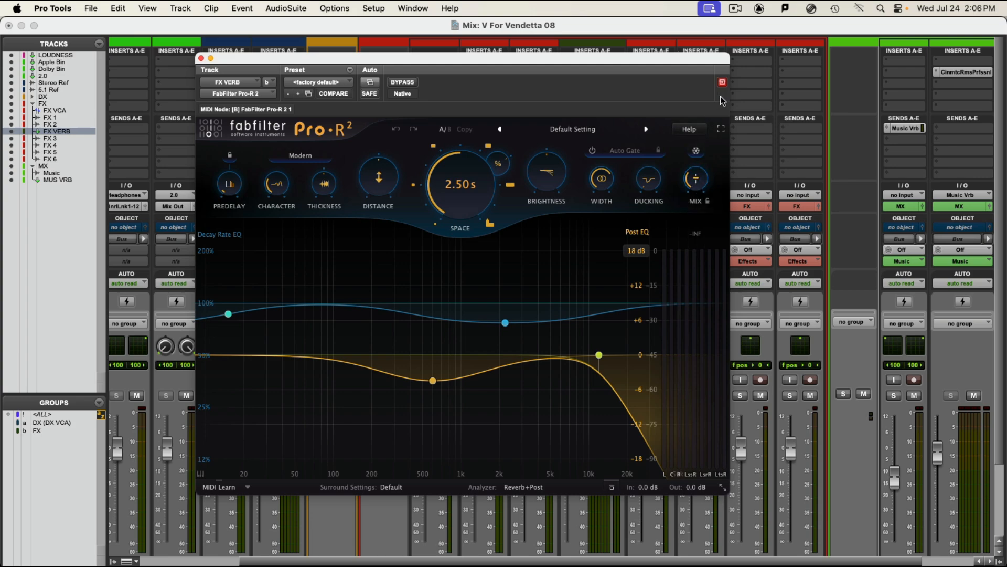
double_click(692, 184)
text(100)
key(Return)
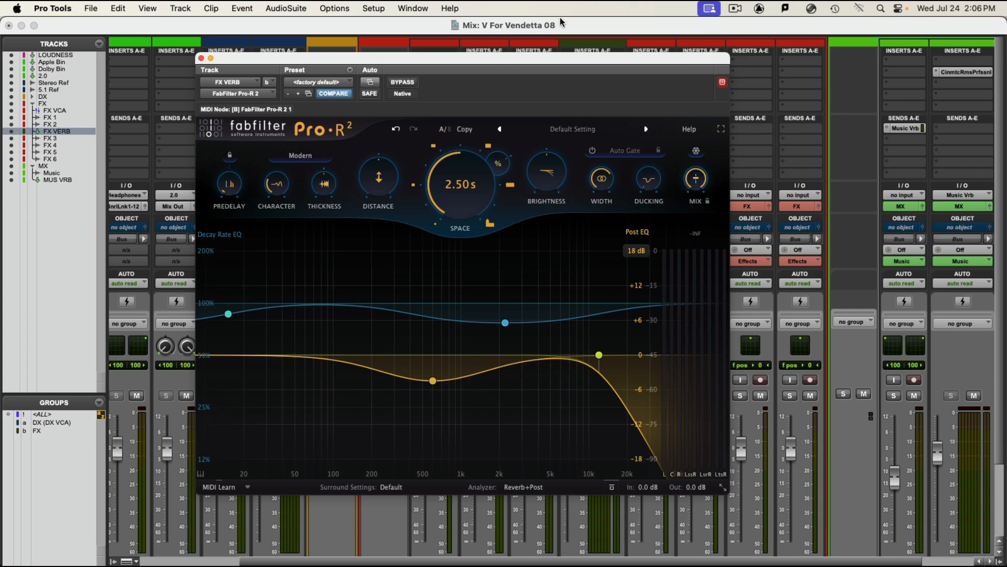
Step: Move the reverb window clear of the FX VERB channel, check its meters during playback, and bring the window back fully into view
drag(419, 67, 850, 93)
scroll(550, 278, down, 3)
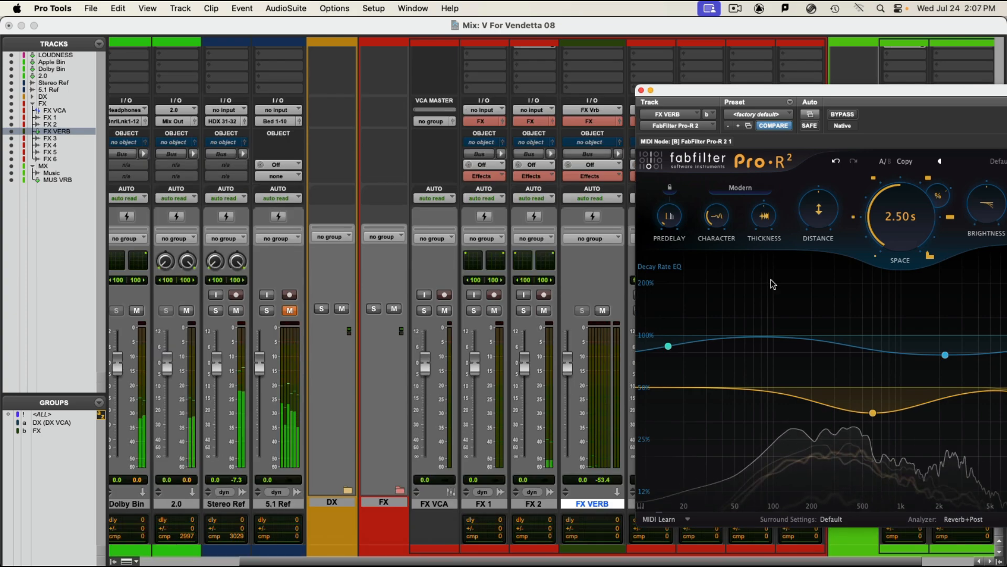
drag(902, 96, 804, 86)
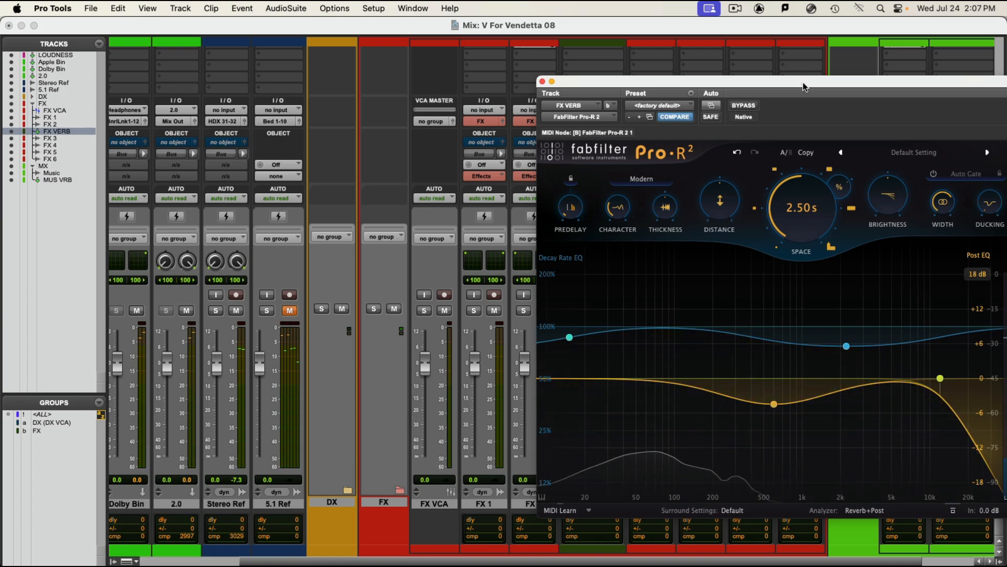
drag(712, 78, 504, 73)
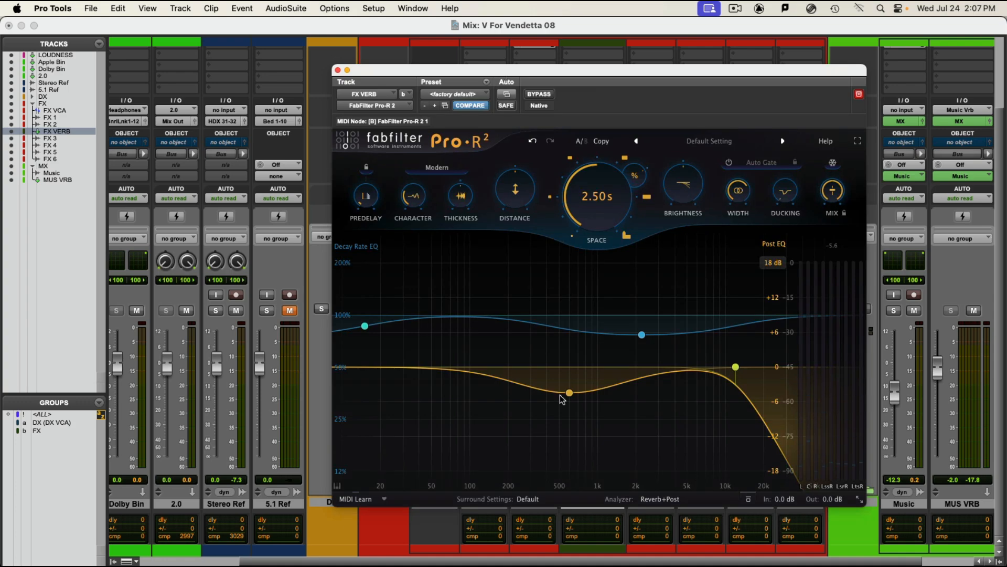
Step: In the reverb's surround settings, lower the Center level to about -31.7 dB
click(525, 500)
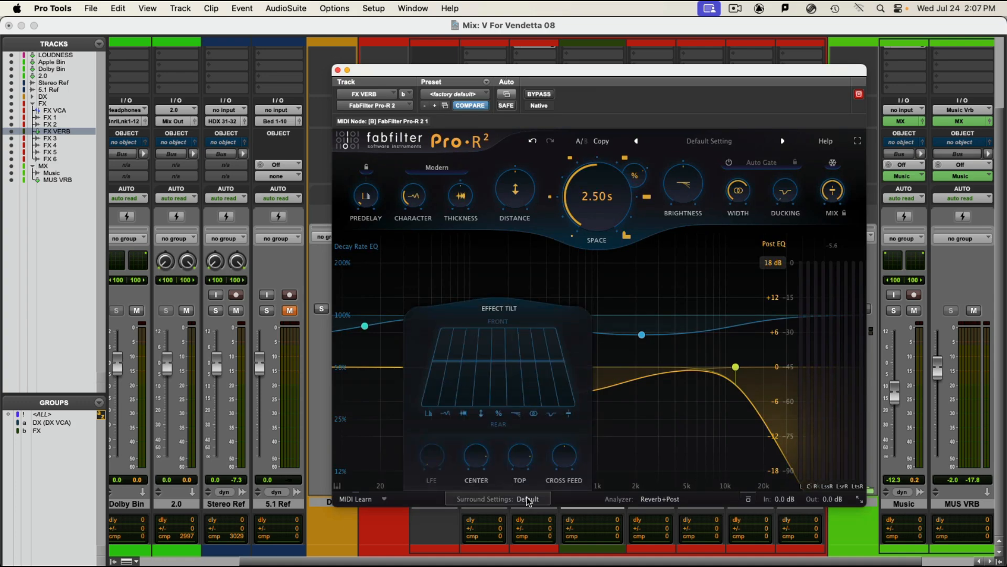
mouse_move(476, 463)
drag(475, 462, 476, 494)
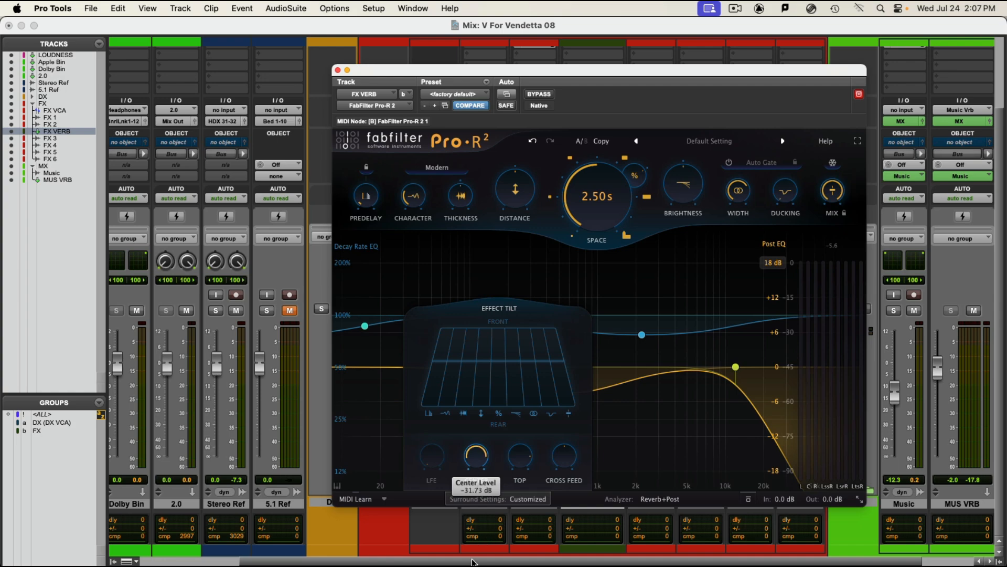
Step: Move the reverb window aside to expose the FX channels and raise the reverb's Top level above 0 dB
drag(489, 67, 686, 2)
mouse_move(718, 410)
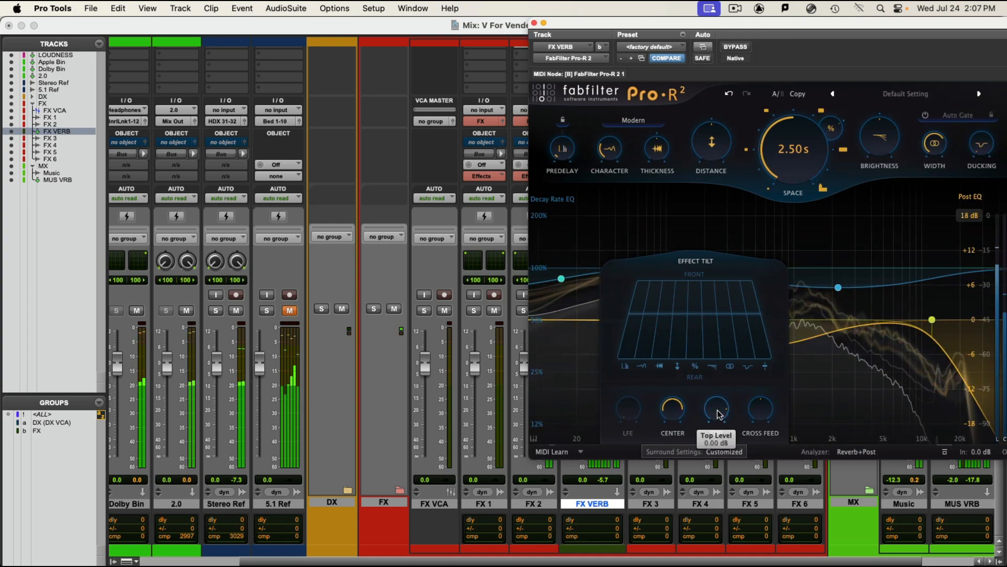
drag(717, 408, 730, 335)
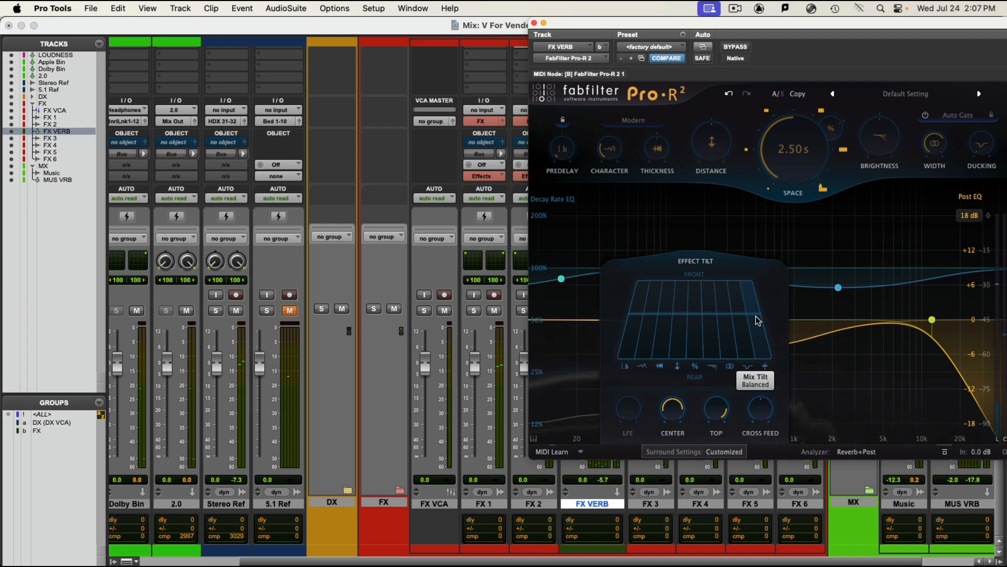
Step: Tilt the reverb's Mix slightly towards the rear, then close the surround settings and the plug-in window
drag(757, 320, 767, 357)
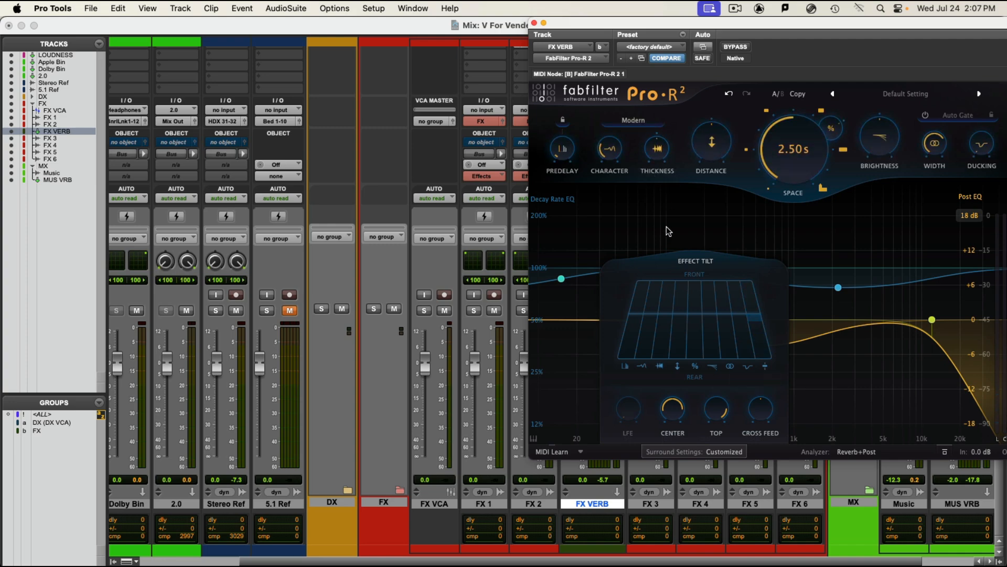
click(669, 452)
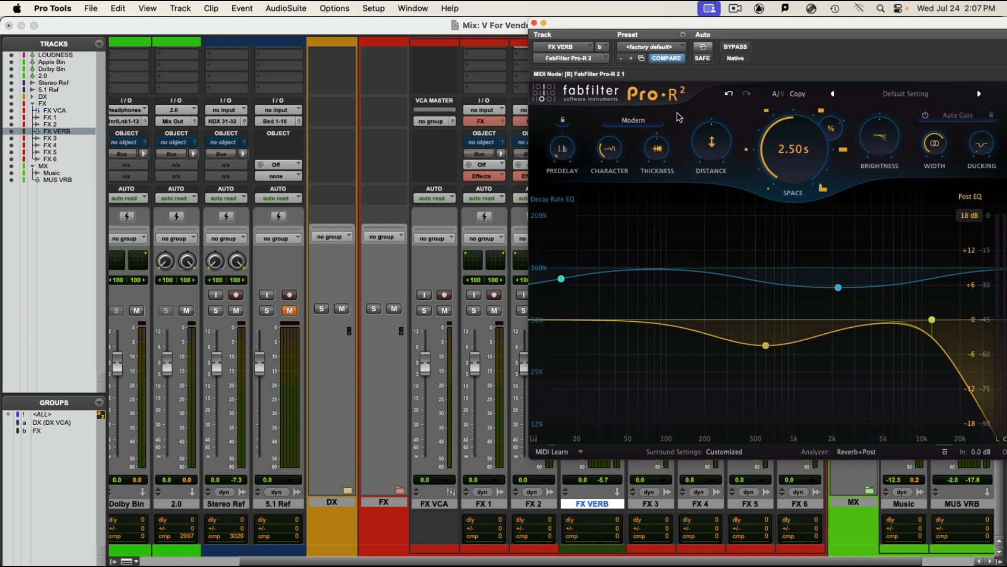
click(534, 23)
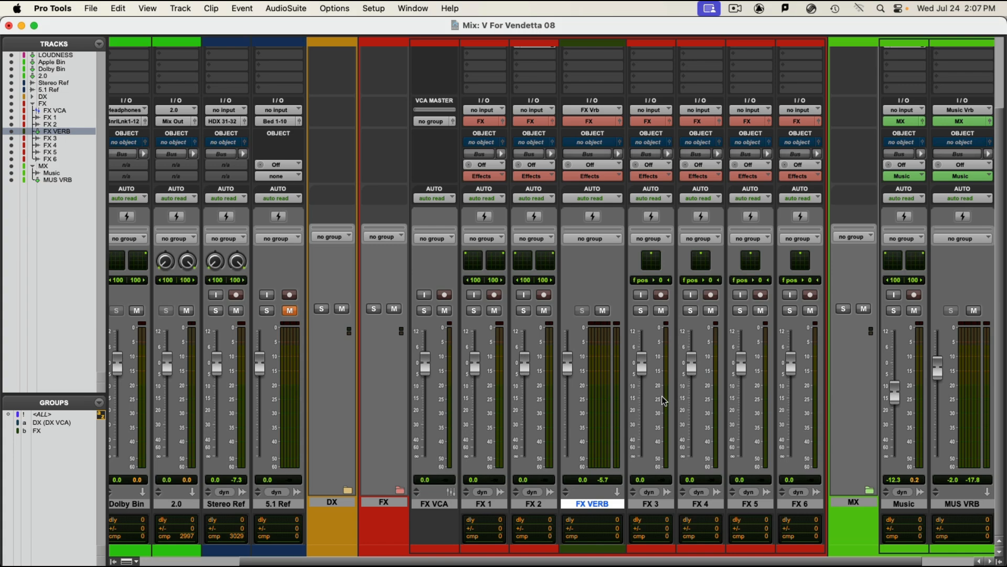
Step: Play the mix with the video window moved clear of FX VERB, lower the FX VERB fader to -1.4 dB, and close the video
key(space)
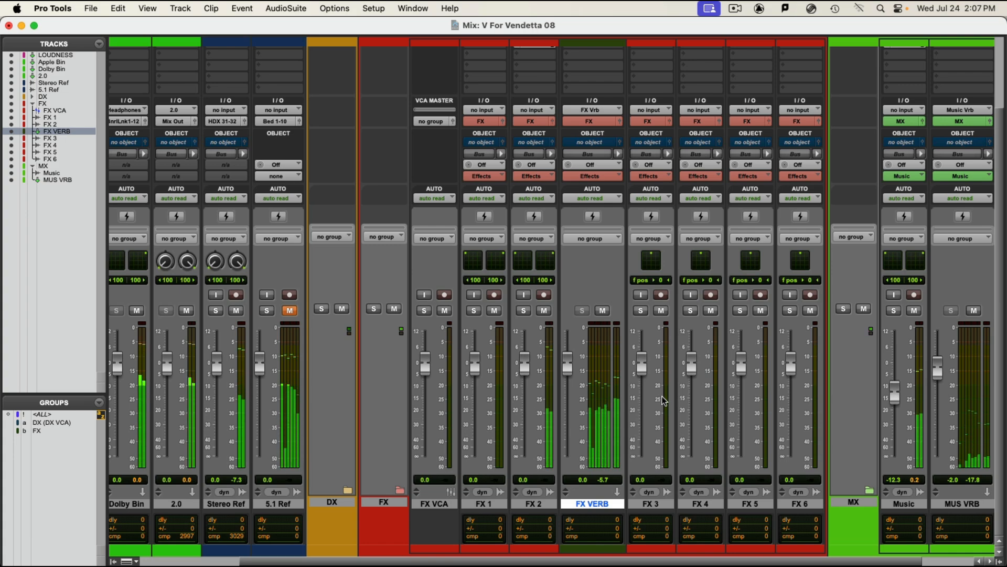
key(super+9)
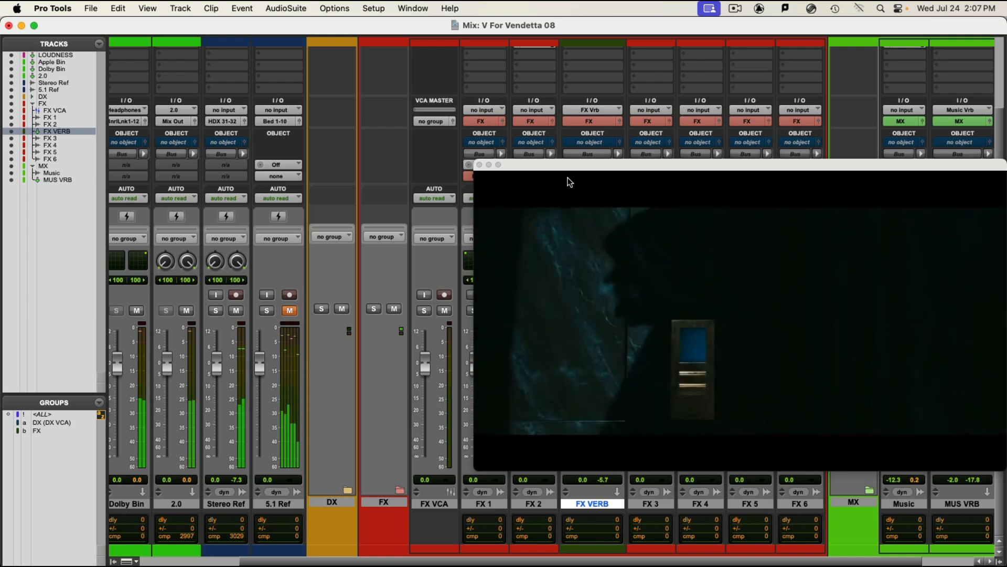
drag(546, 165, 719, 176)
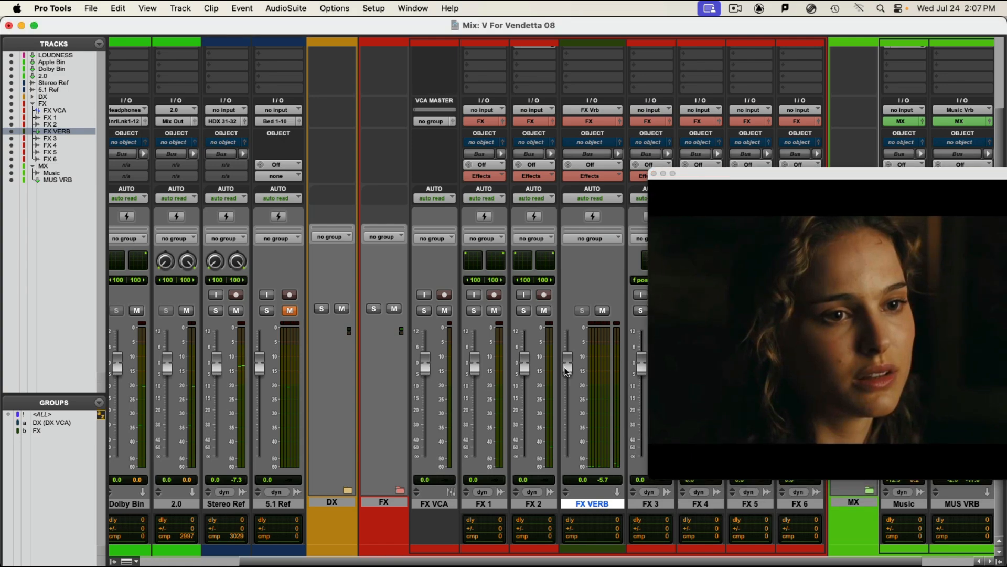
drag(566, 367, 565, 370)
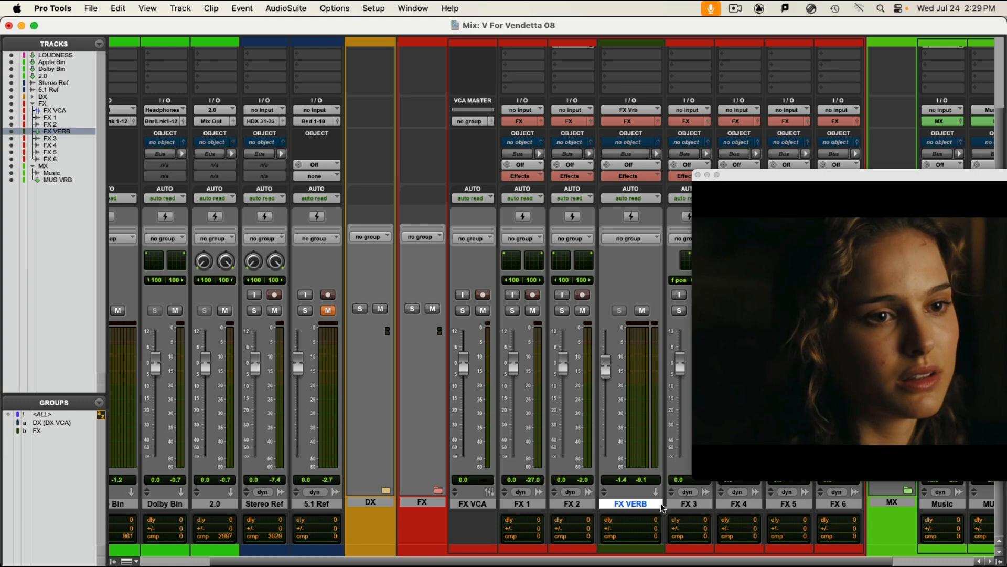
click(698, 175)
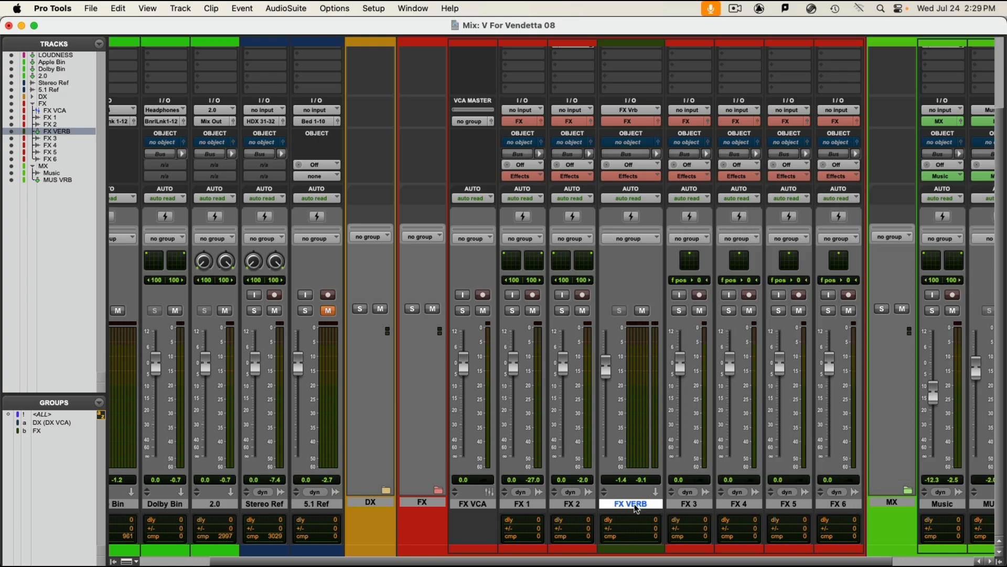
Step: Move the FX VERB track between FX VCA and FX 1 and change its track colour to red
drag(636, 508, 500, 523)
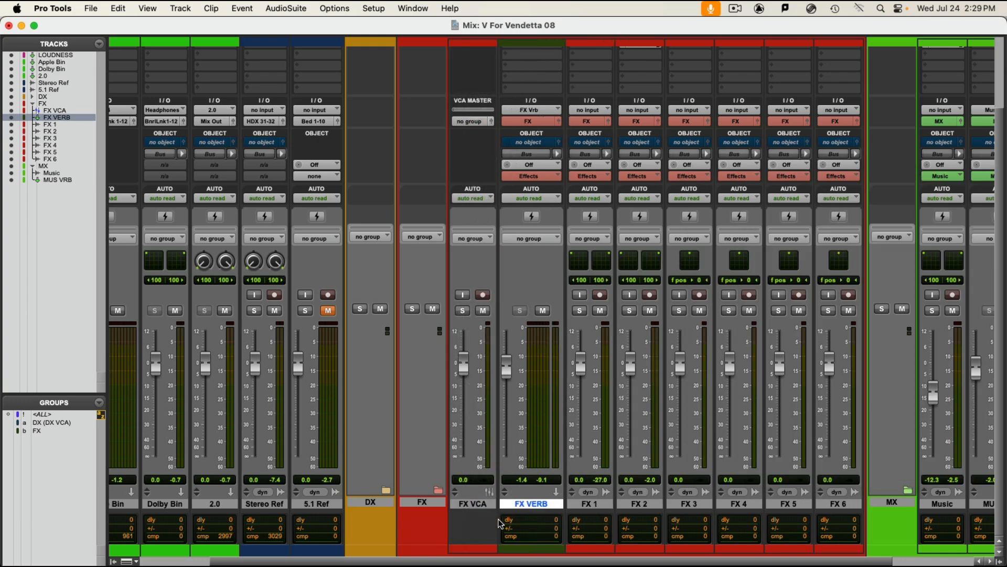
double_click(525, 553)
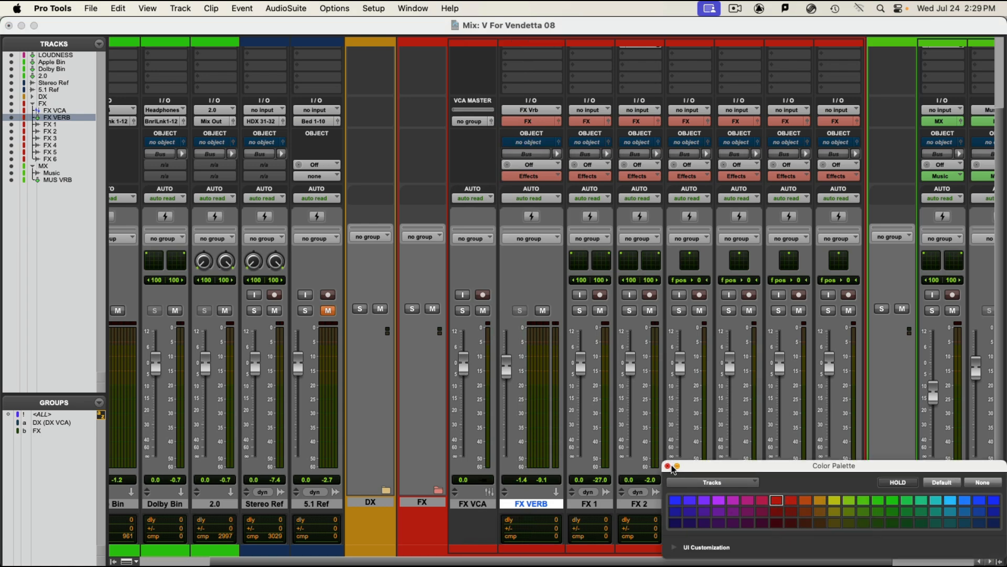
click(667, 466)
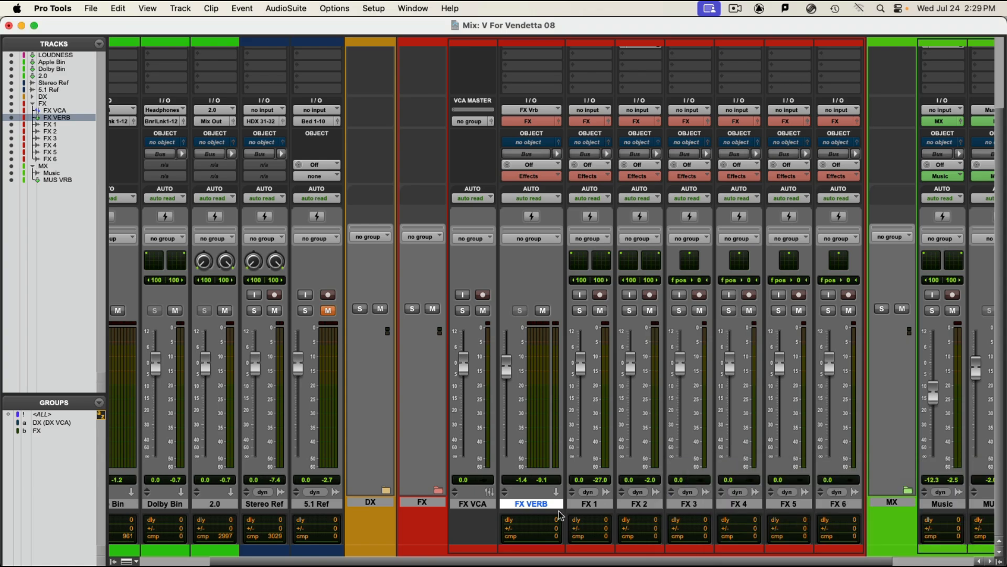
Step: Select the FX 2 track and its first clip in the Edit window, and return to the Mix window
click(643, 505)
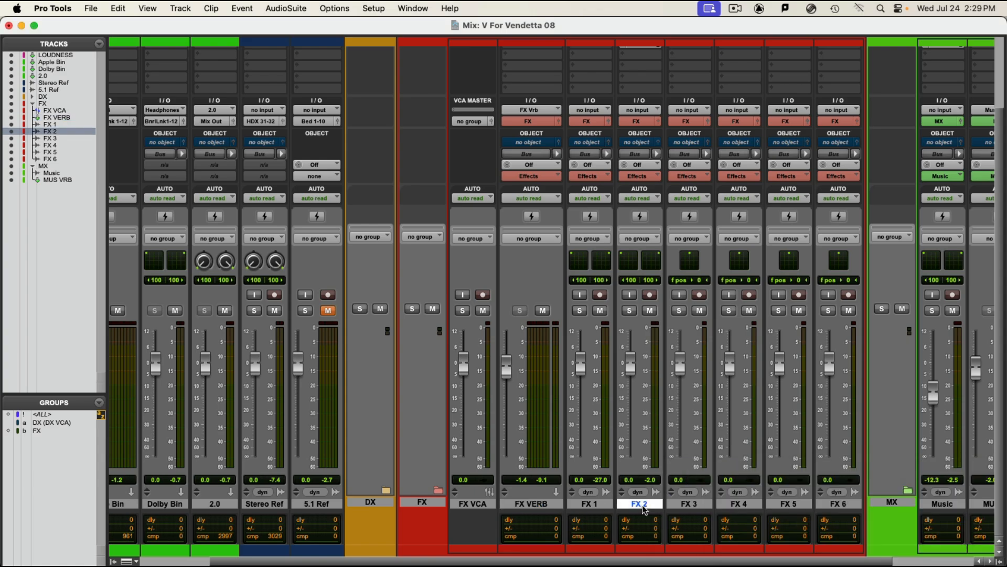
key(super+equal)
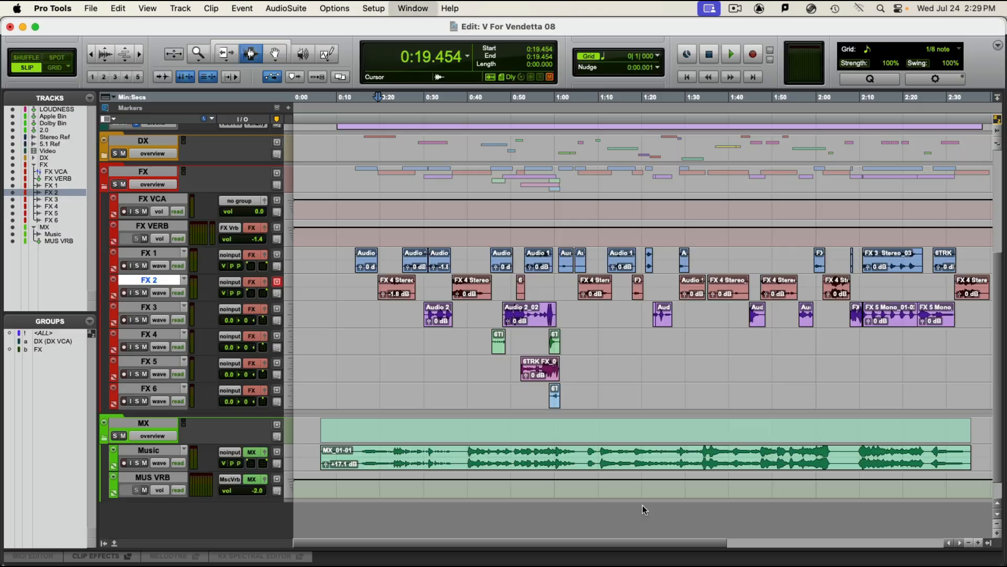
key(F8)
click(402, 288)
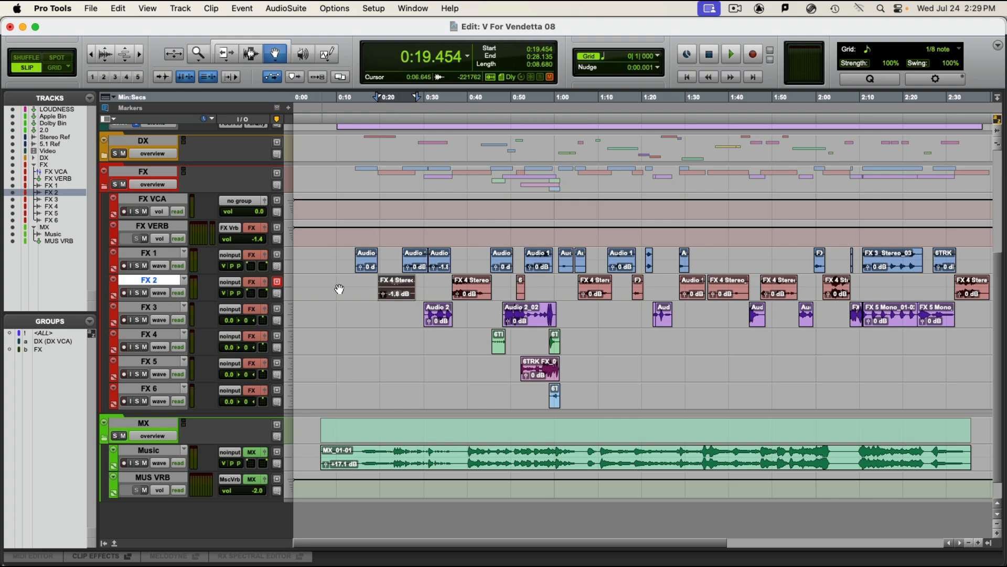
key(super+equal)
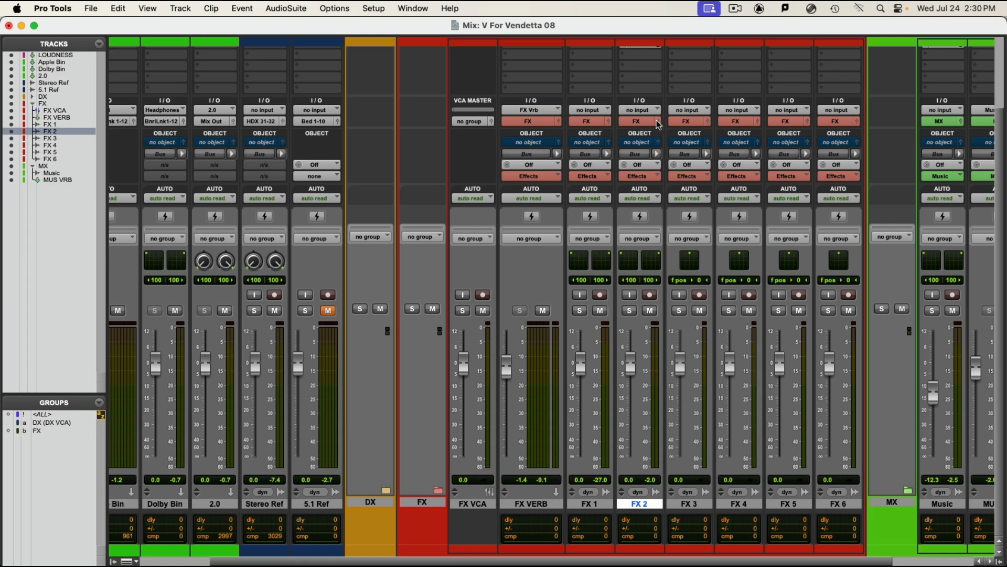
Step: Assign FX 2 to Object 41-42, switch its output from bus to object, and put it in the Effects group
click(643, 144)
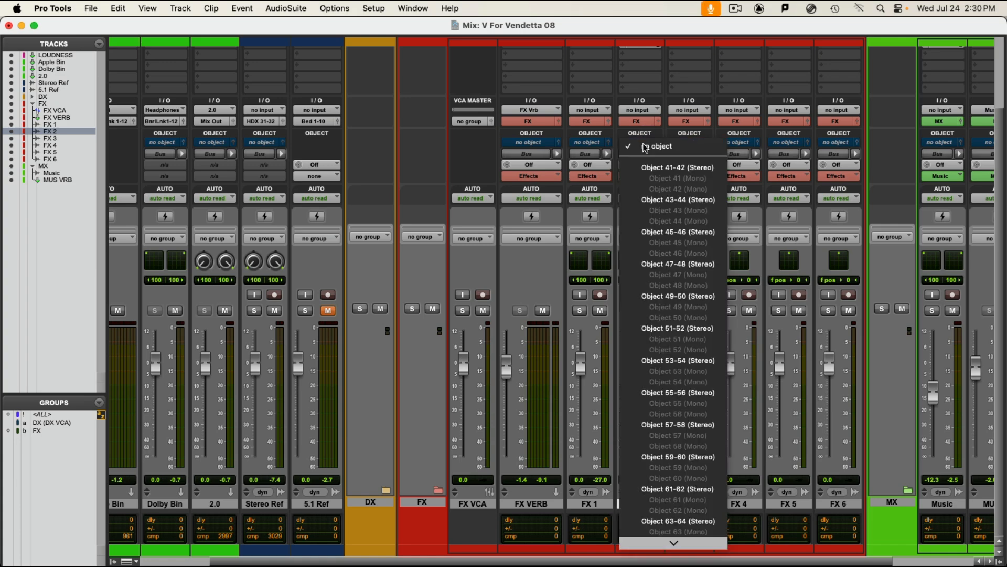
click(669, 168)
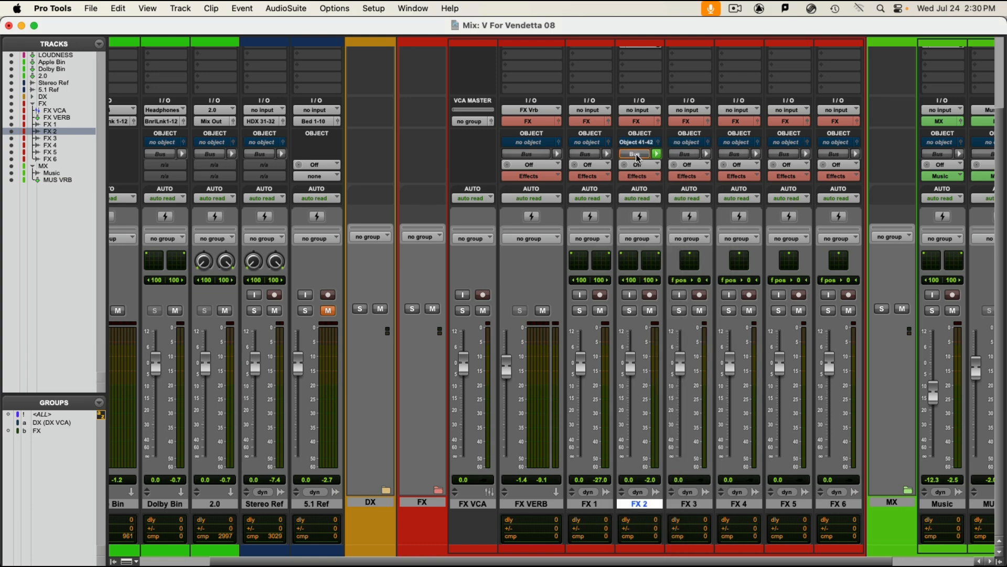
click(634, 154)
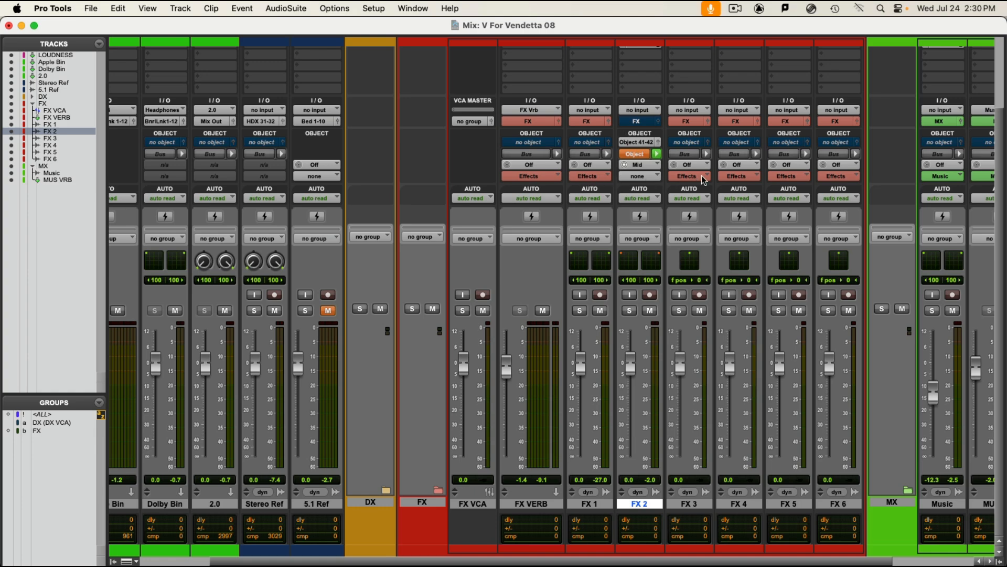
click(652, 176)
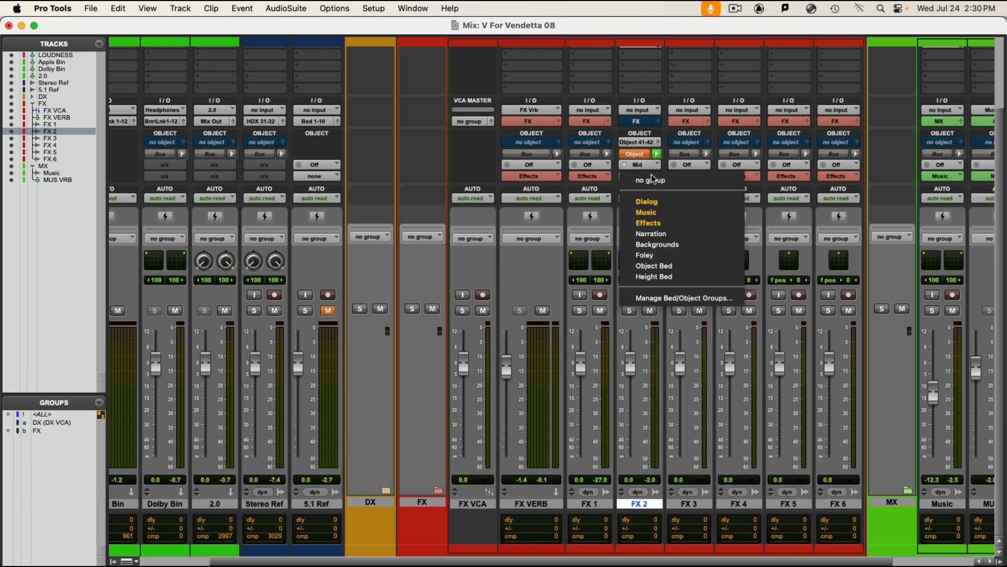
click(649, 222)
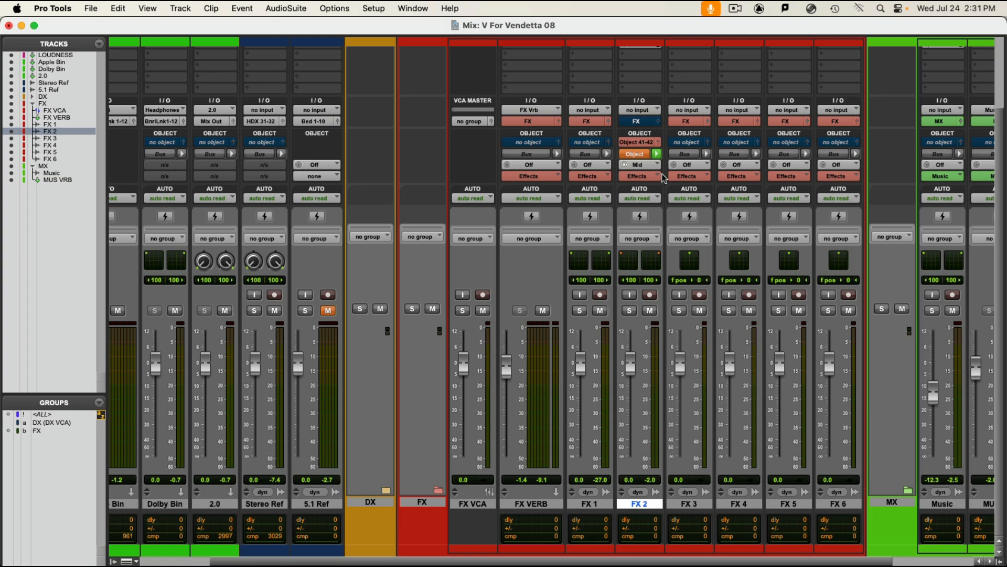
Step: Open the FX 2 object panner, set its automation mode to touch, and move the panner window off the FX 2 channel
click(657, 142)
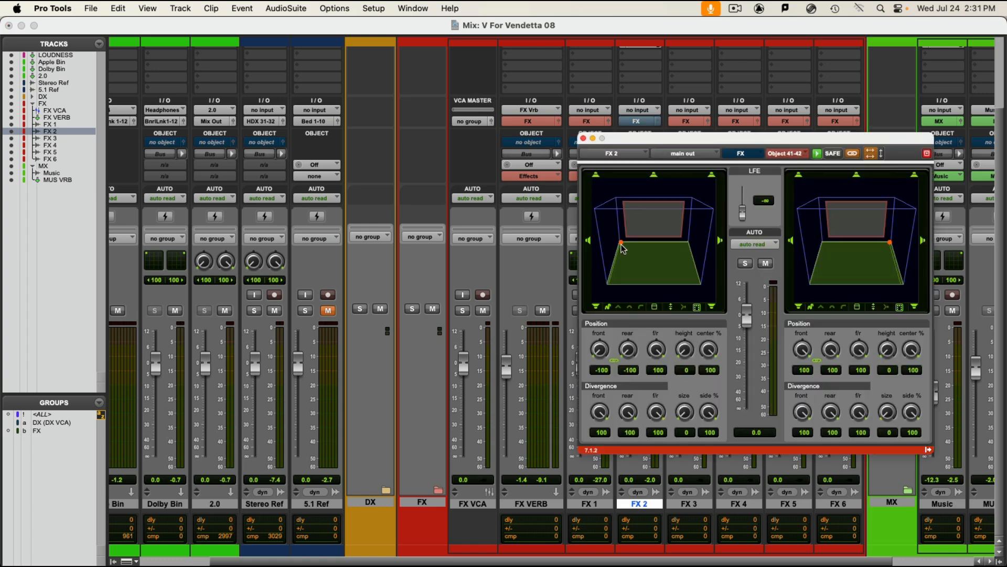
click(759, 245)
click(758, 257)
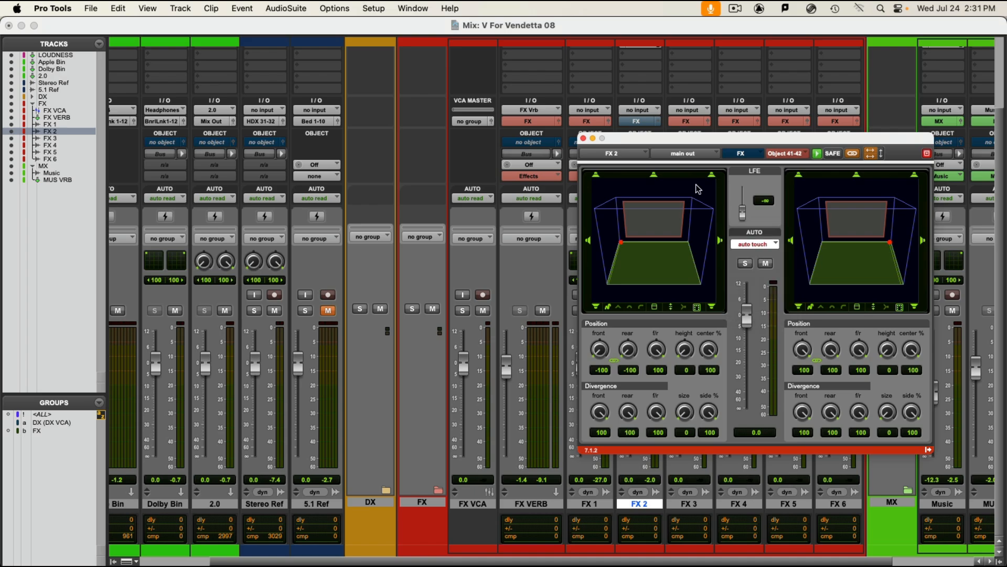
drag(653, 143, 787, 112)
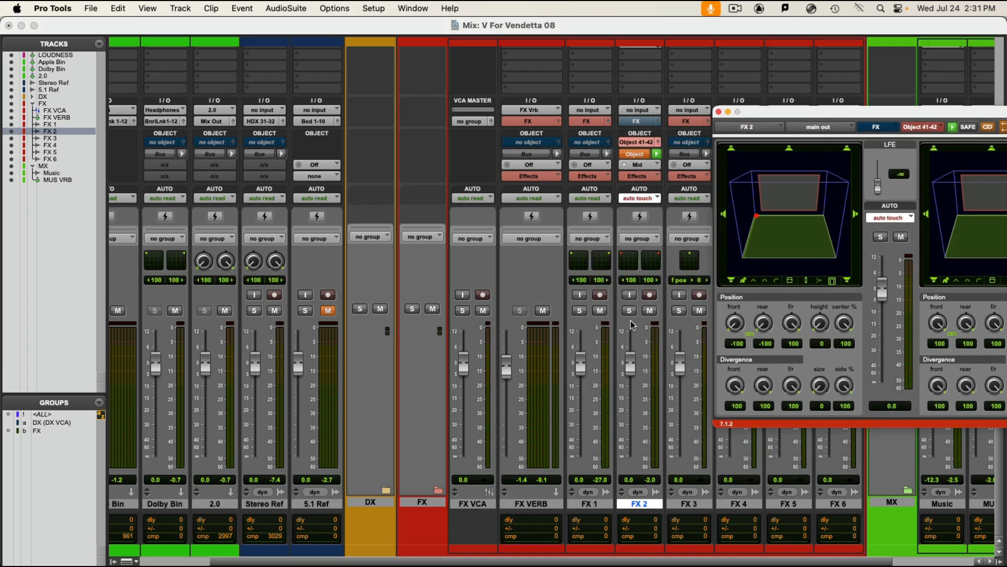
Step: Place the edit cursor on FX 2 at about 0:16, ahead of its first clip, and bring the whole panner into view over the mixer
key(super+equal)
key(F7)
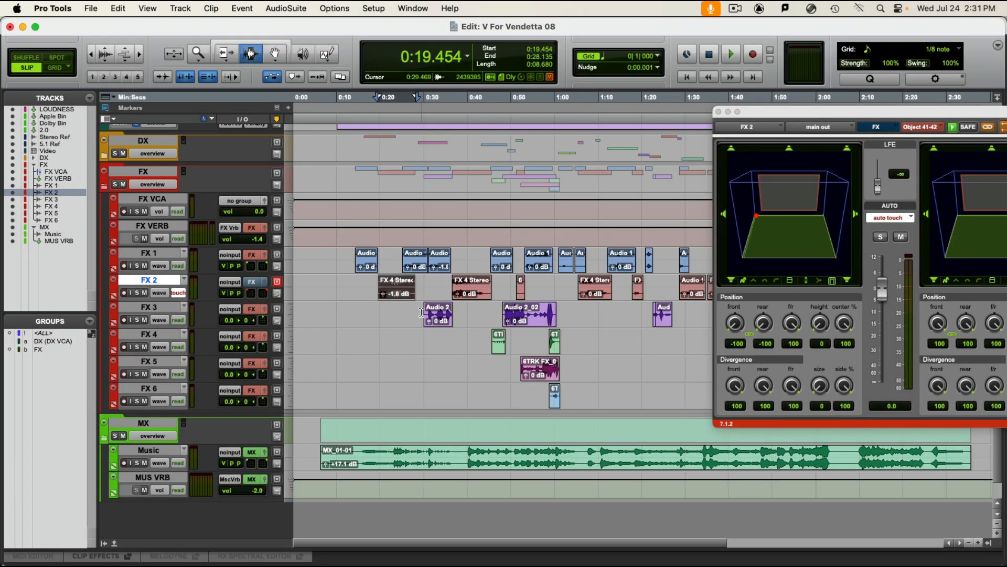
click(364, 283)
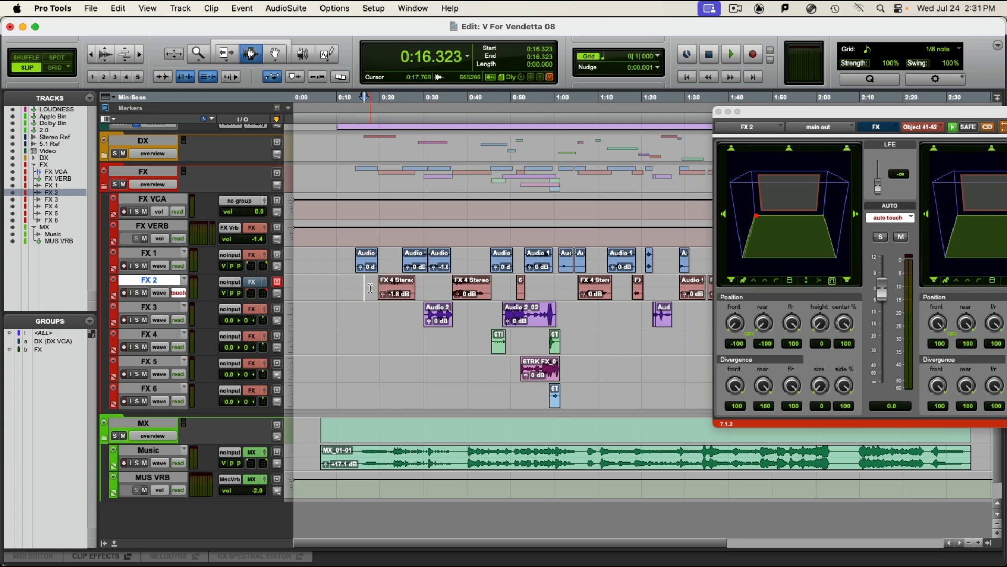
key(super+equal)
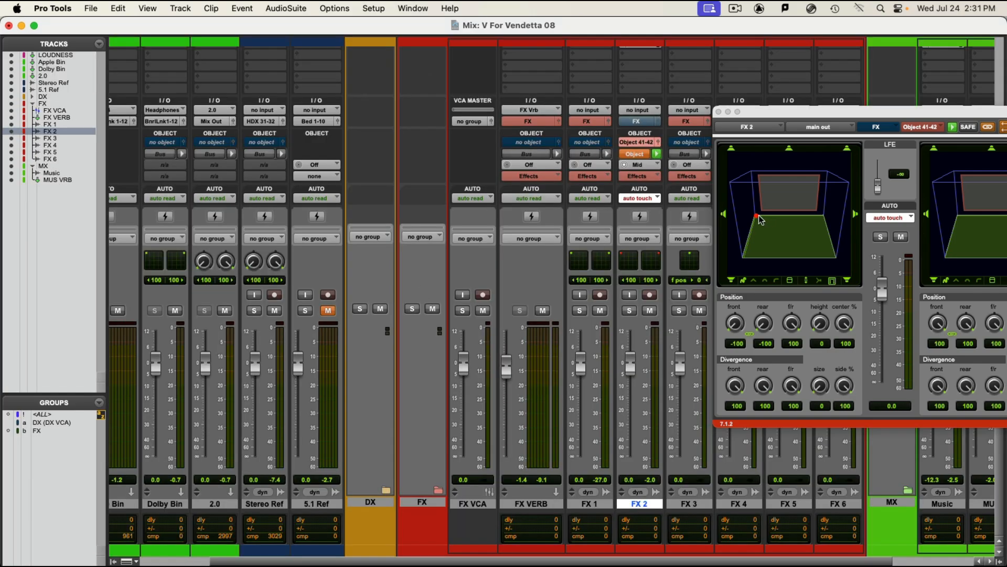
drag(793, 111, 730, 117)
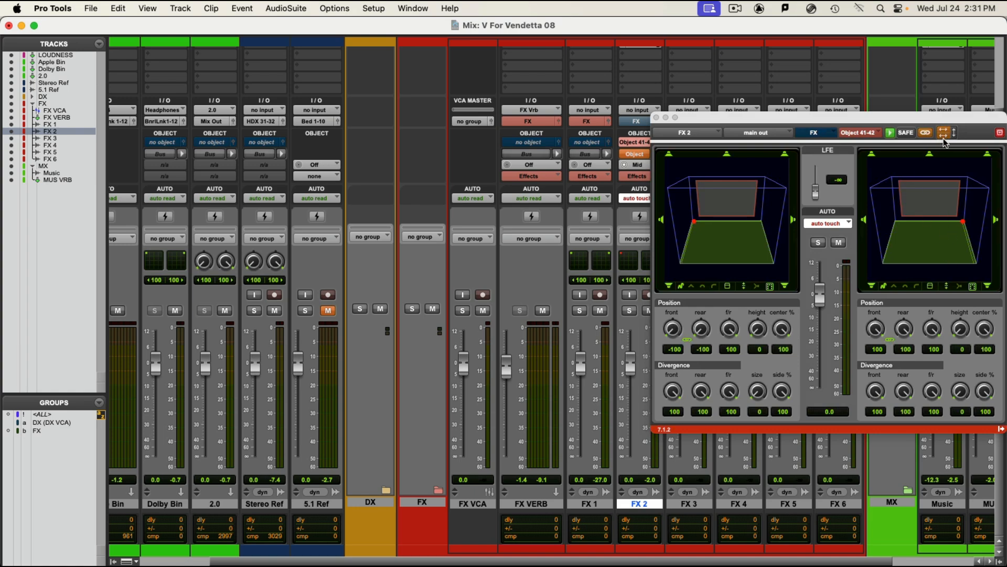
Step: Play the trailer from the cursor and move the FX 2 object across the panner to write pan automation in touch mode
key(space)
click(696, 227)
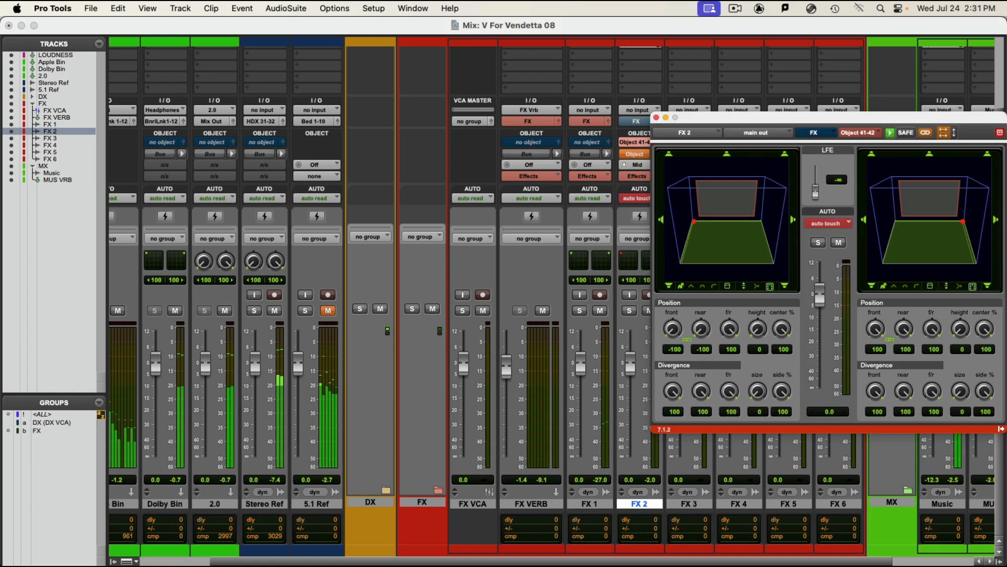
drag(694, 221, 762, 225)
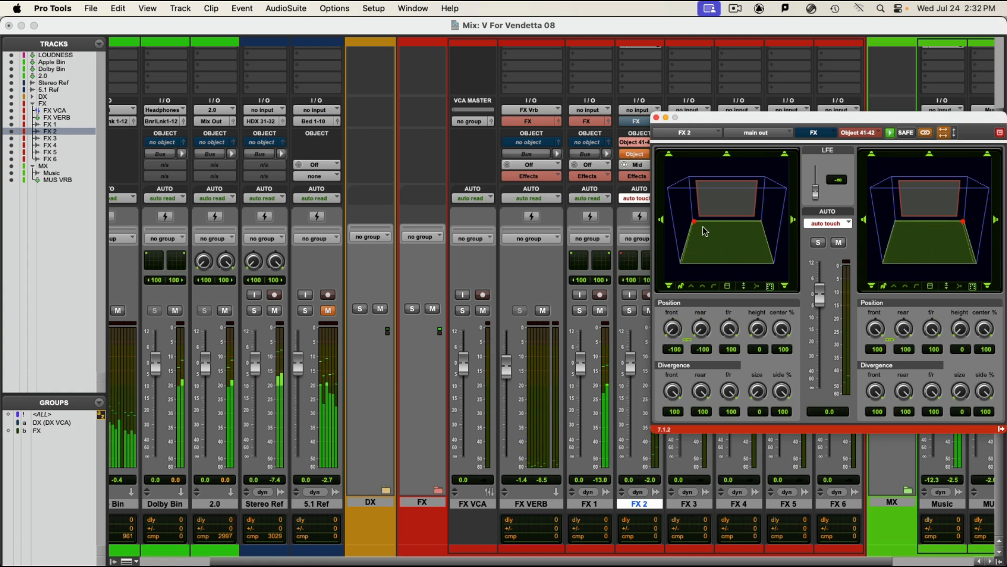
Step: Bring up the Edit window and move the FX 2 panner down so that it clears the FX clips
key(super+equal)
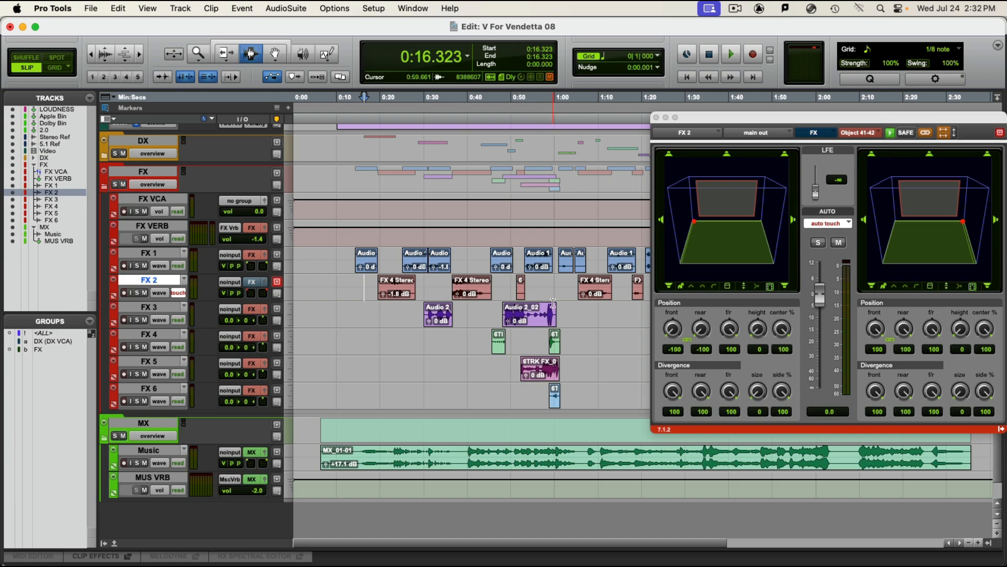
key(super+equal)
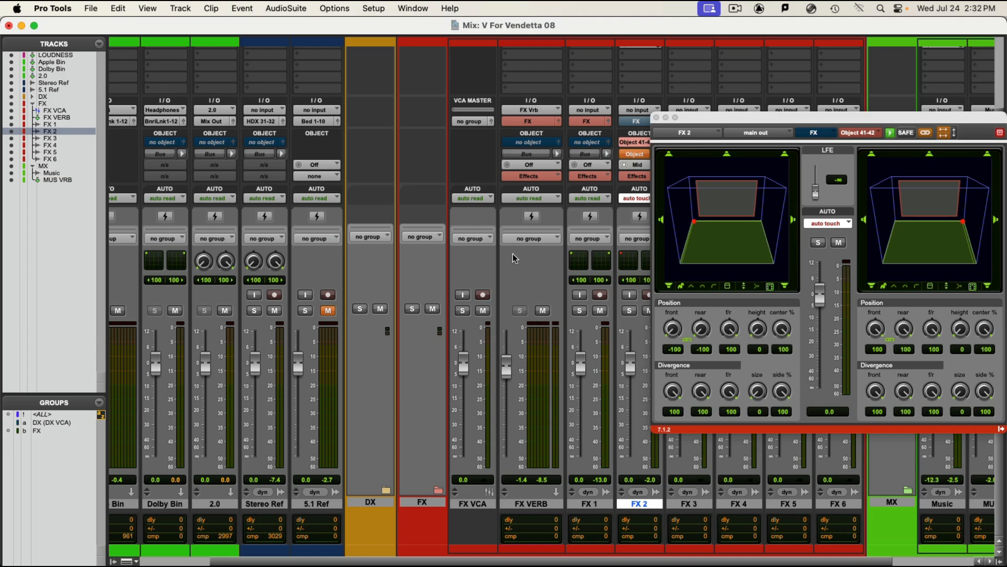
key(super+equal)
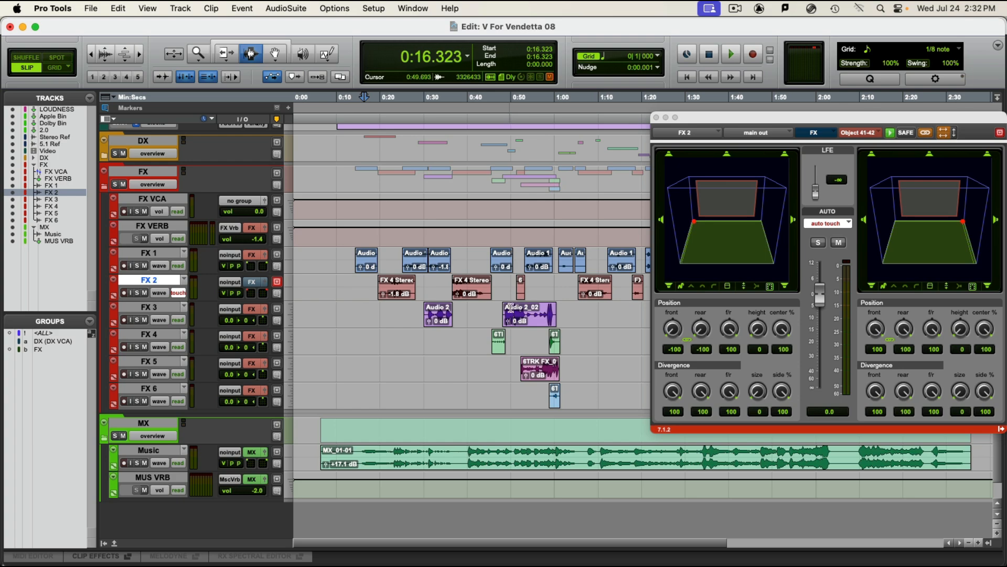
drag(734, 118, 735, 388)
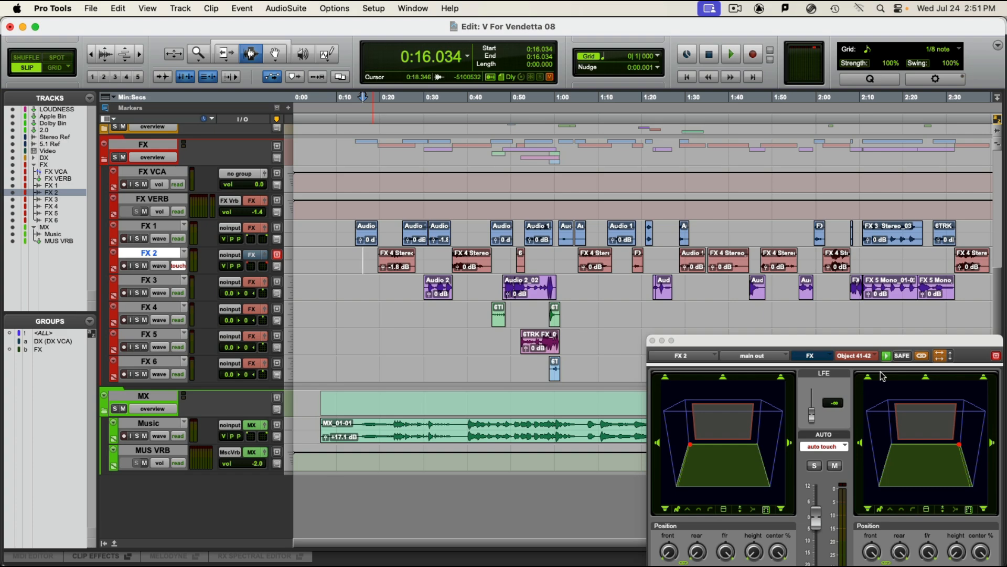
Step: Return to the Mix window, close the FX 2 panner, and bring the faders and track names of the FX channels into view
key(super+equal)
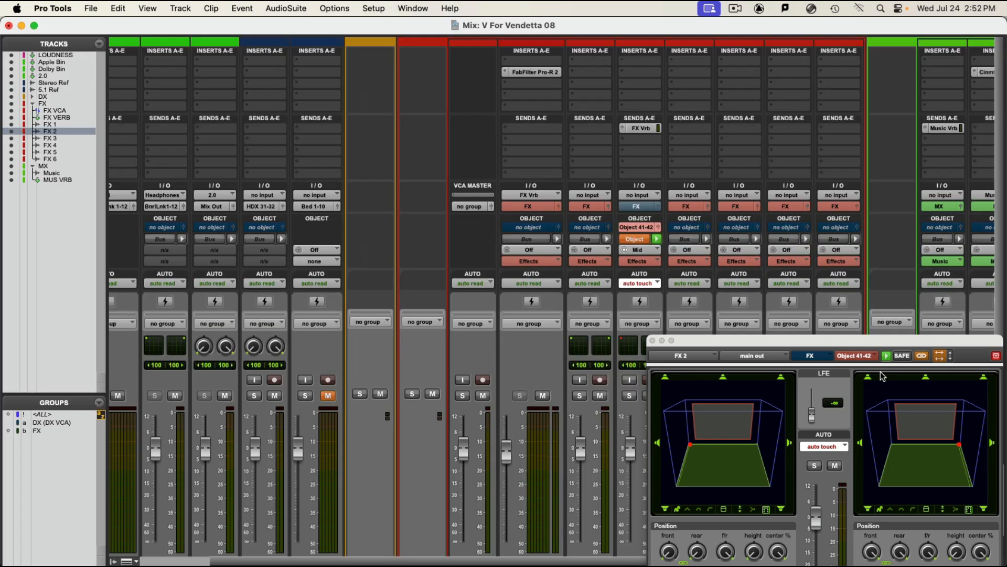
click(652, 341)
scroll(713, 404, down, 4)
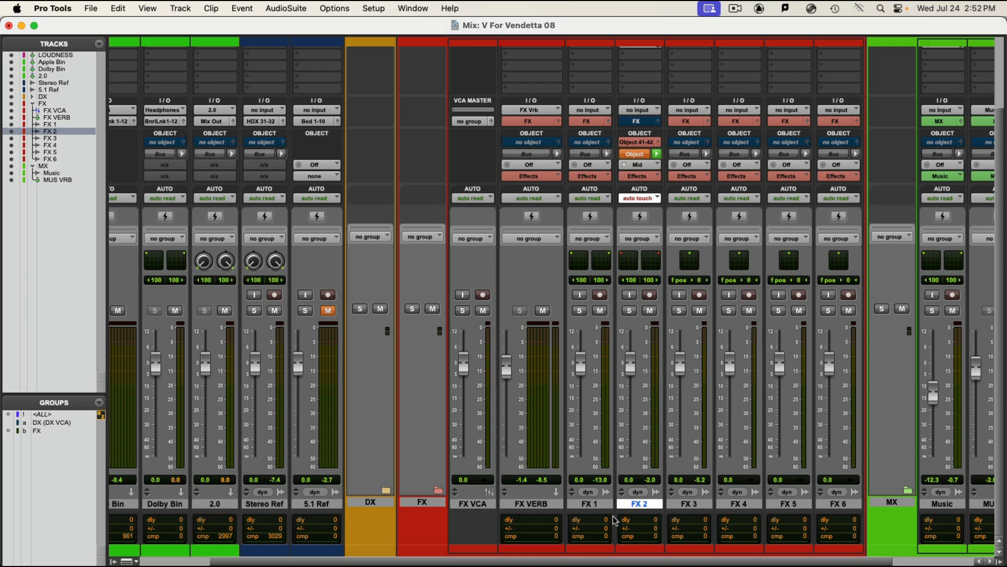
Step: Select the FX 1 track and play the session from its second clip at about 0:25 in the Edit window
click(599, 505)
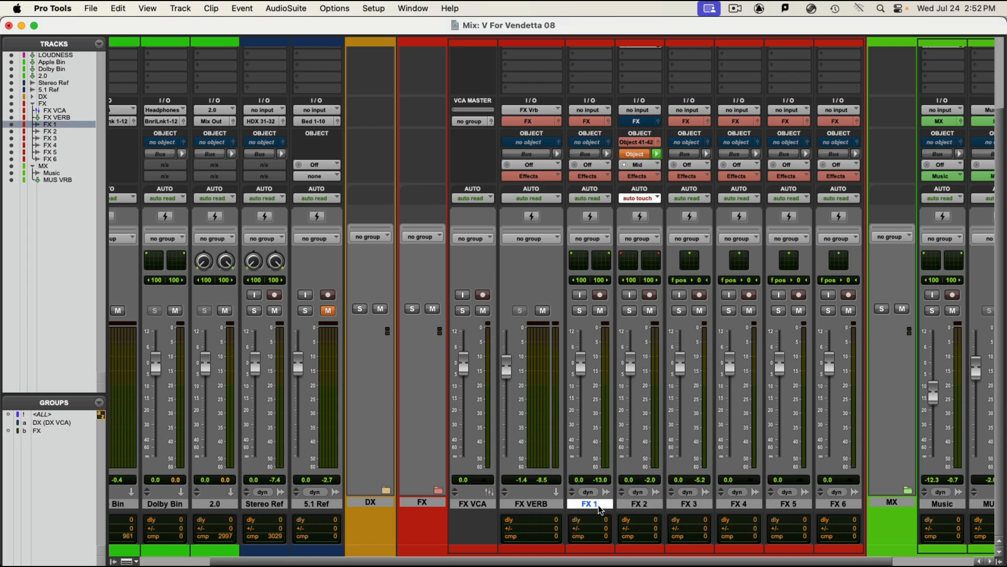
key(super+equal)
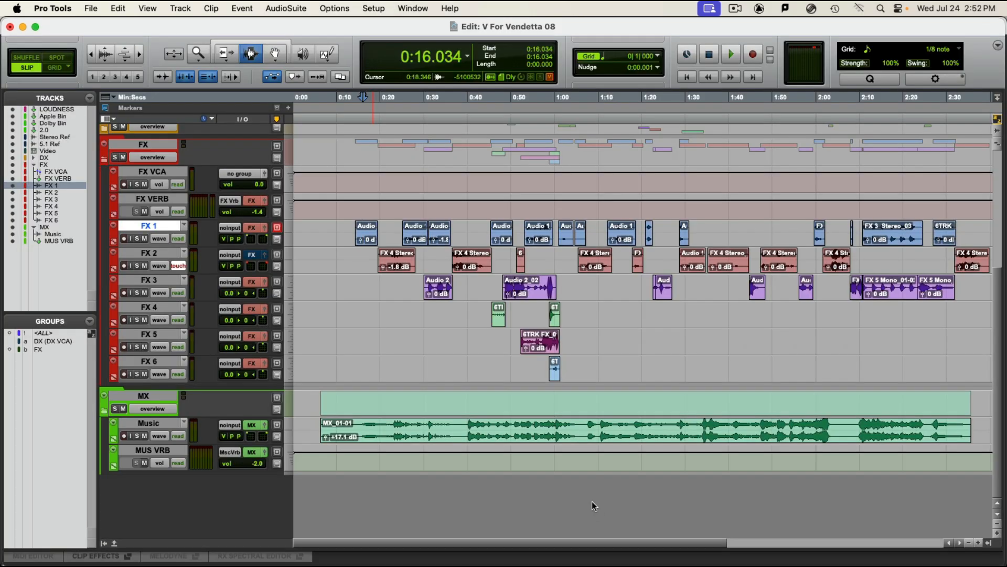
click(401, 229)
key(space)
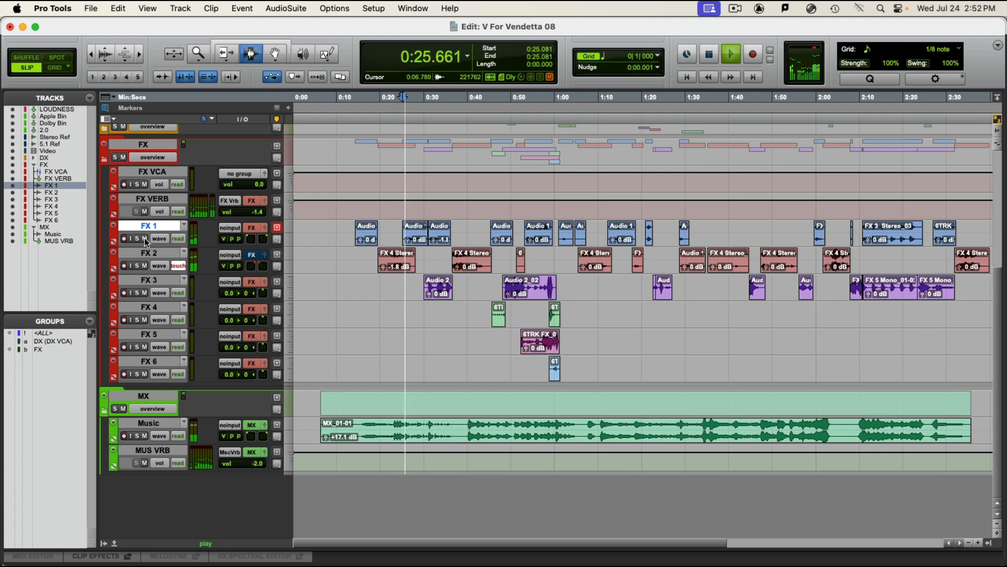
Step: Solo the FX 1 track and play it again from the start of its second clip at about 0:25
click(137, 239)
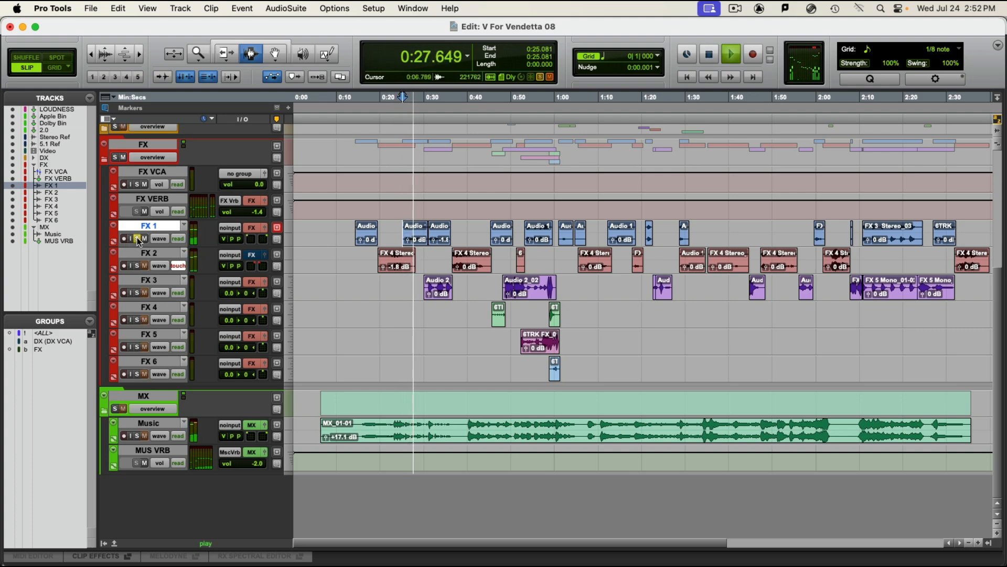
key(space)
key(space)
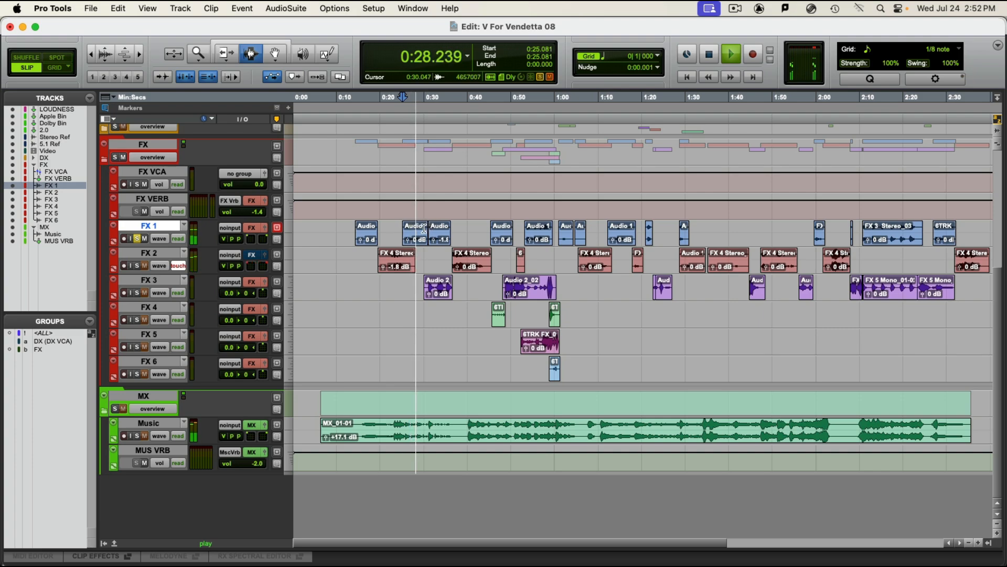
key(space)
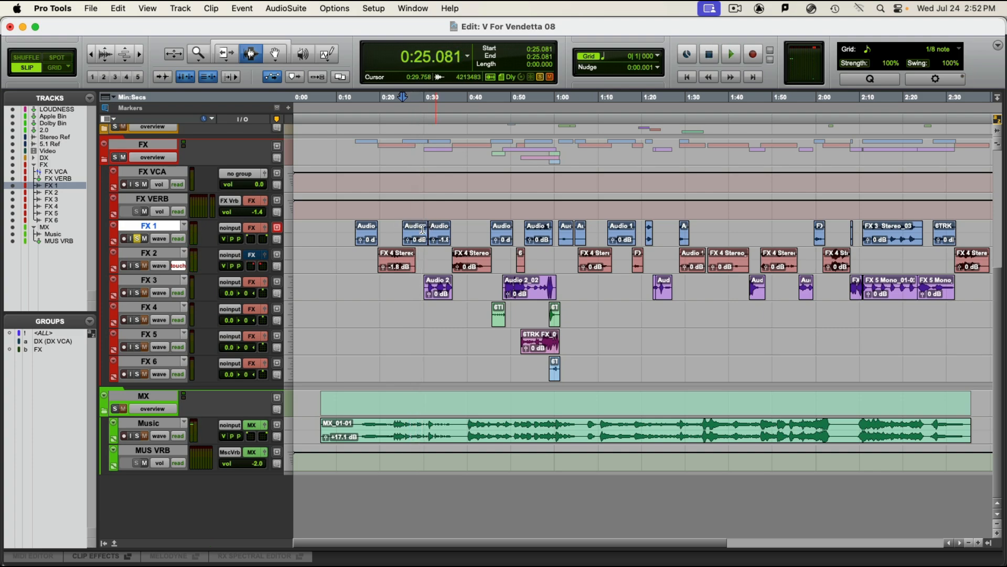
Step: Insert the multichannel Penteo (stereo/7.1.2) plug-in on FX 1 in the Mix window and move its window clear of the screen edge
key(super+equal)
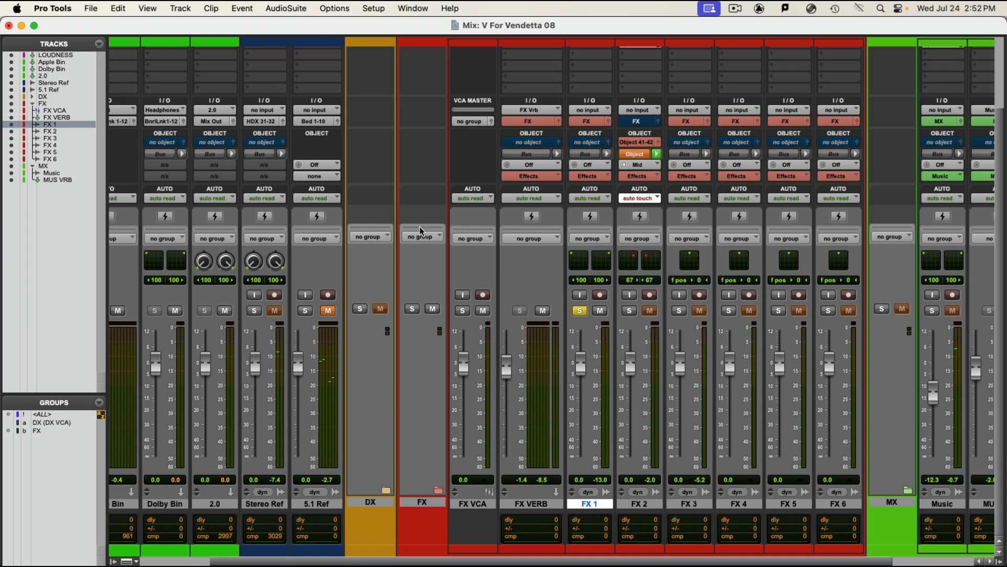
scroll(621, 429, up, 3)
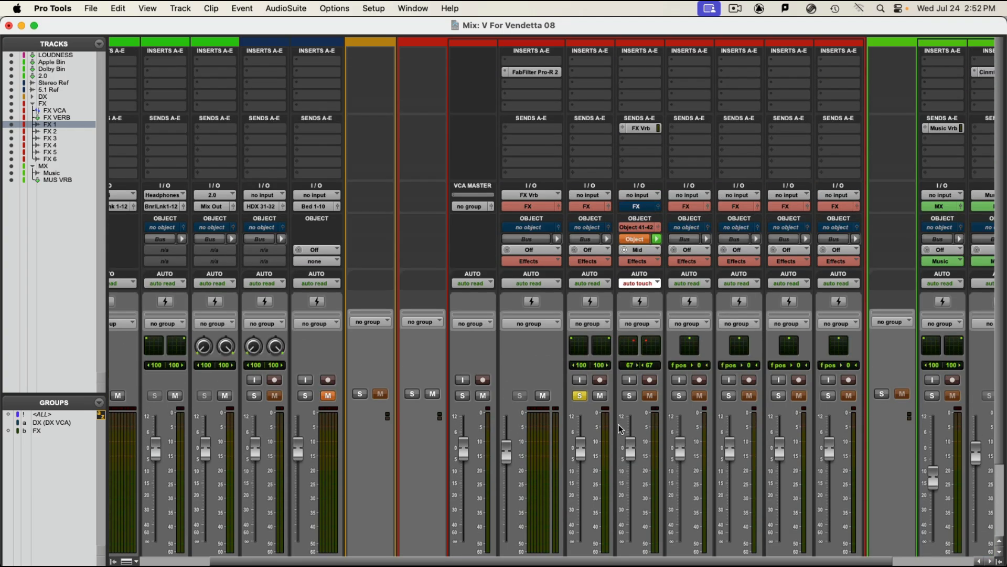
click(591, 76)
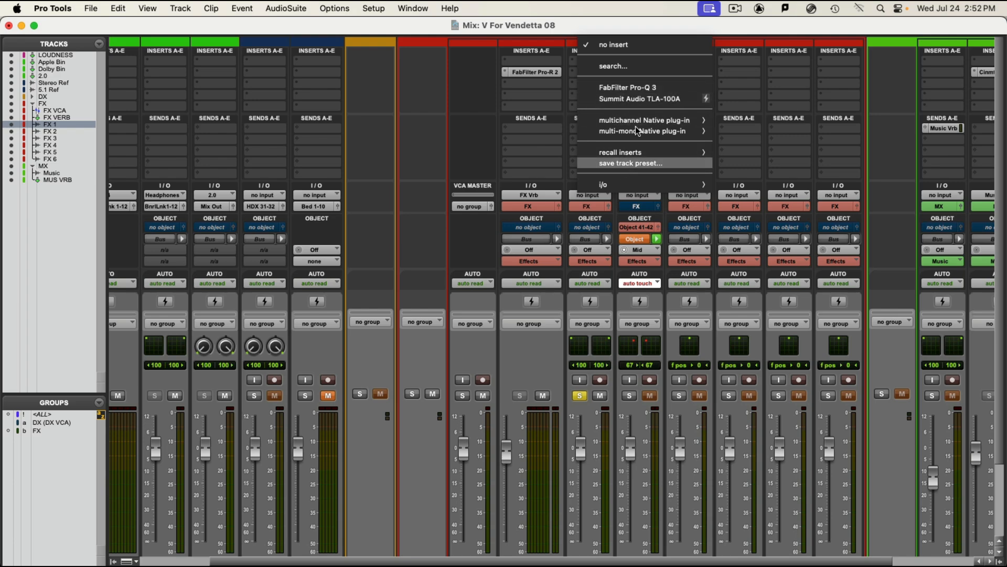
mouse_move(645, 121)
mouse_move(782, 424)
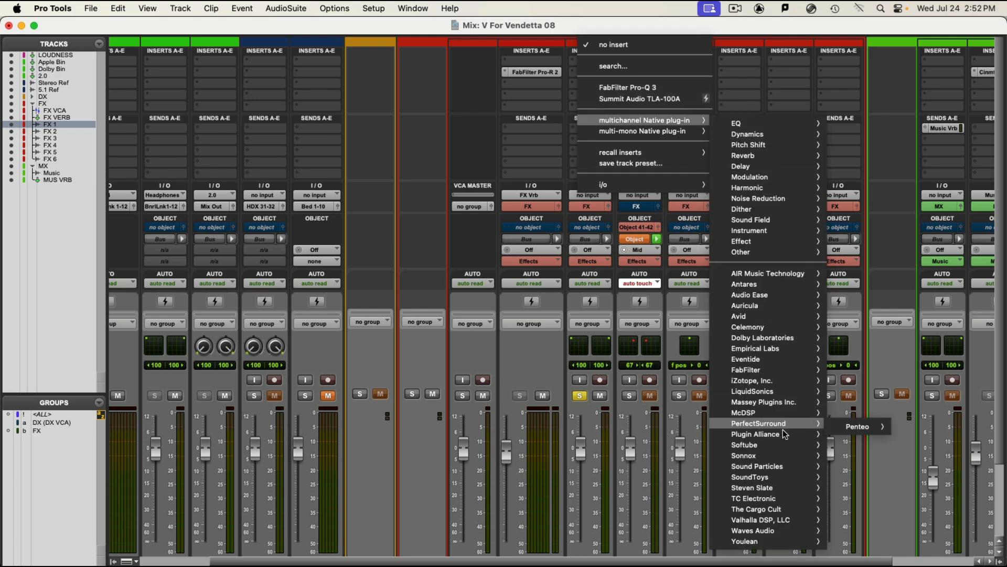
mouse_move(861, 429)
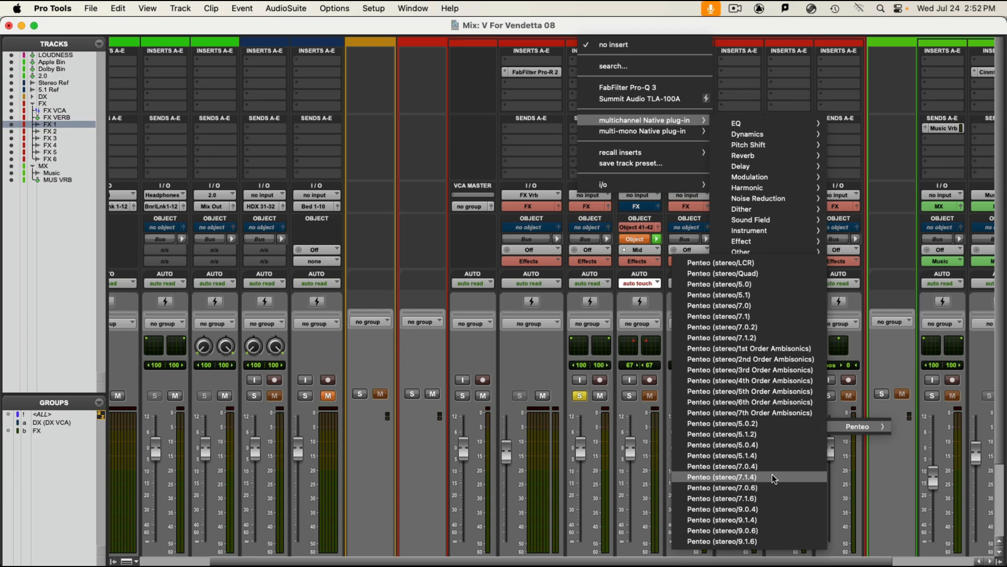
click(757, 337)
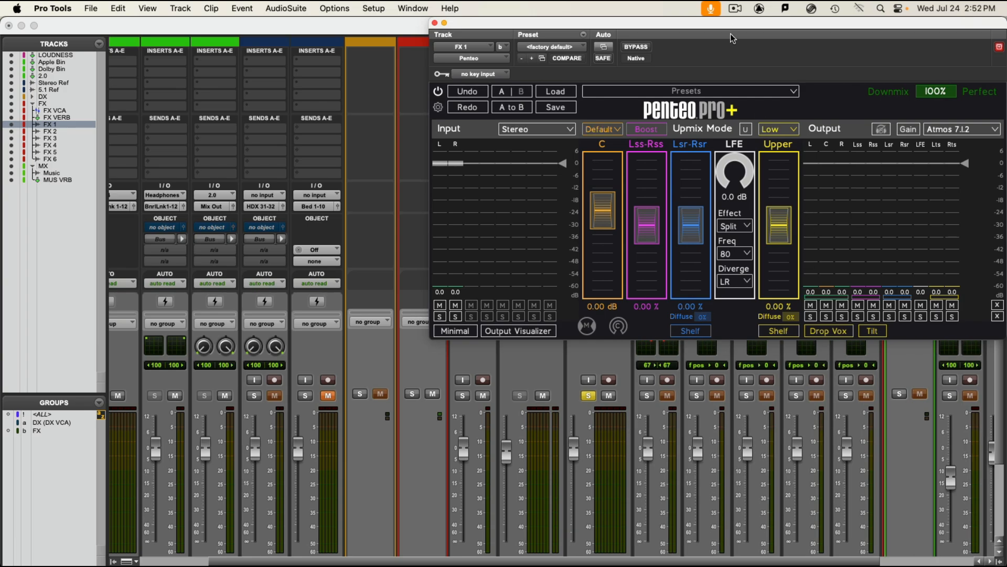
drag(731, 32, 702, 68)
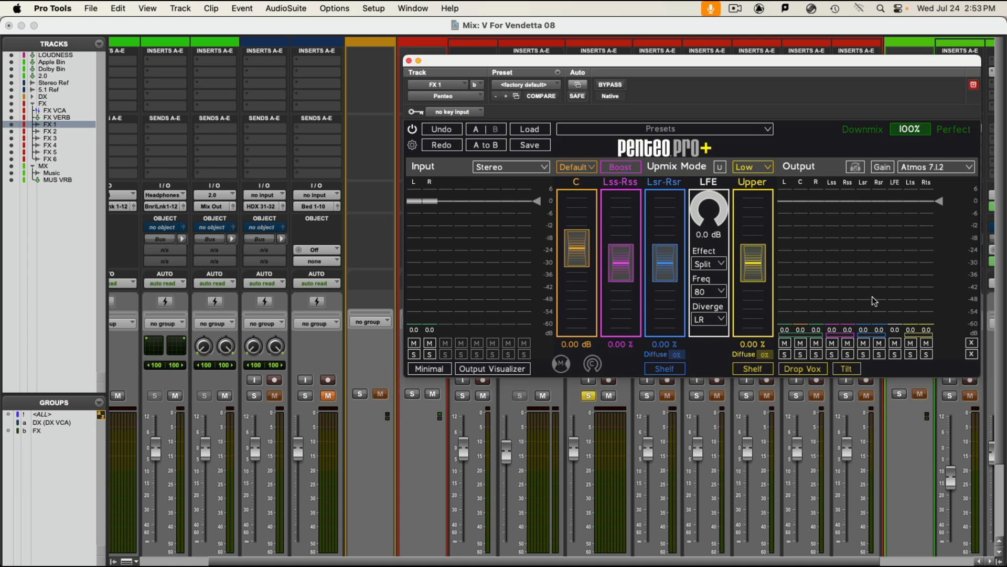
Step: Play the soloed FX 1 twice to compare Penteo's stereo input meters with its Atmos 7.1.2 output meters
key(space)
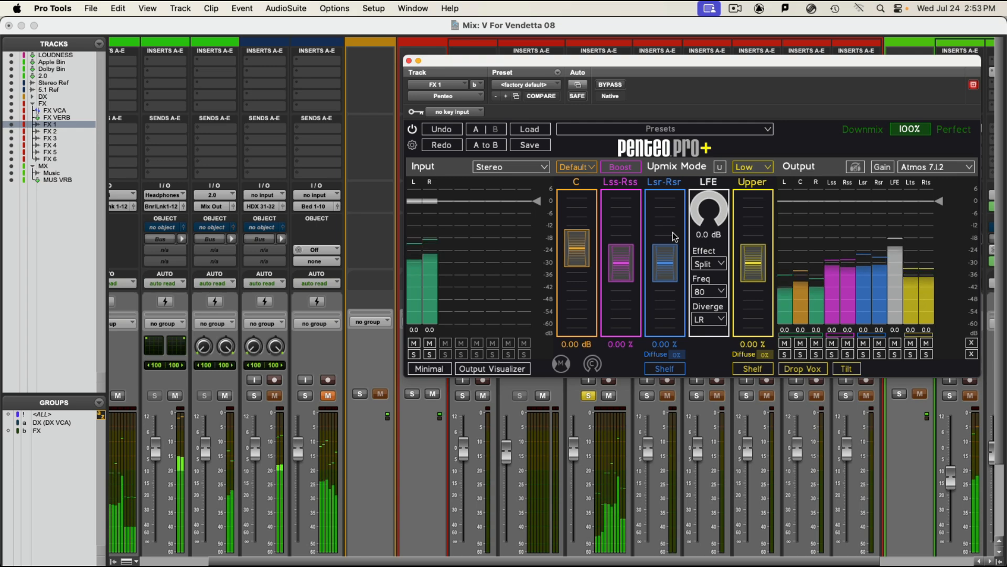
key(space)
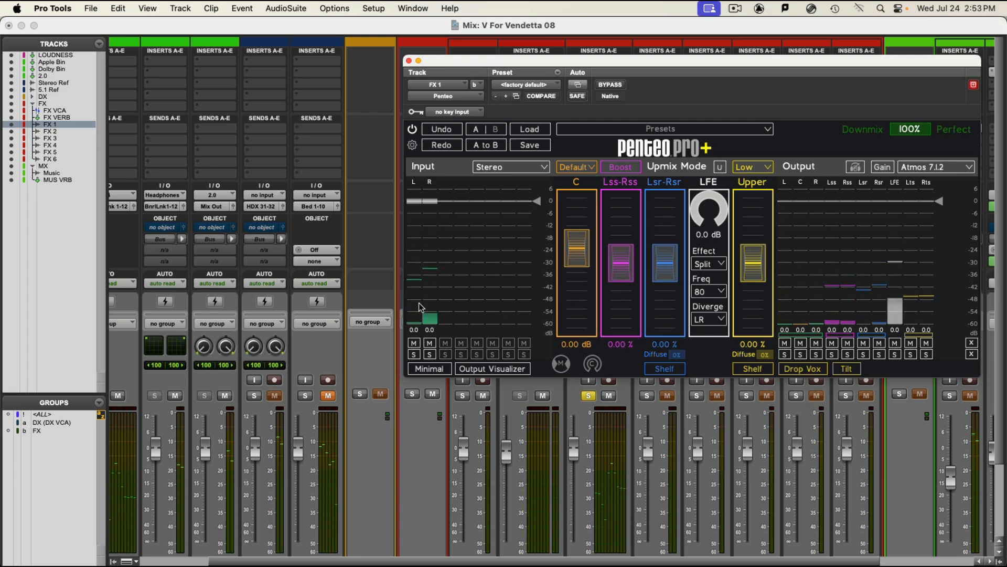
key(space)
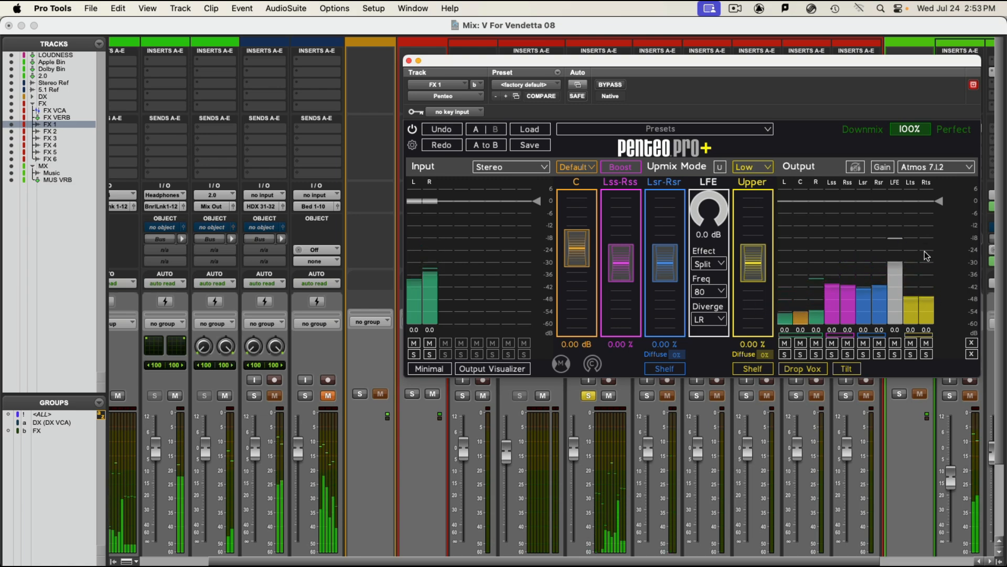
key(space)
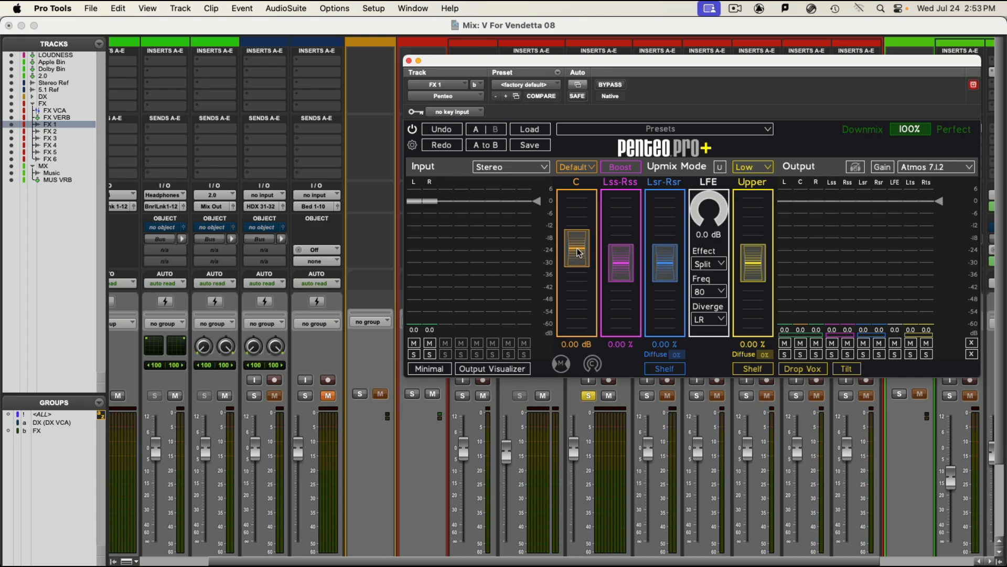
Step: Raise Penteo's Upper level to about 38.92 % and lower its C level to about -8.31 dB, closing the plug-in over the Edit window
drag(761, 269, 759, 249)
drag(570, 257, 596, 308)
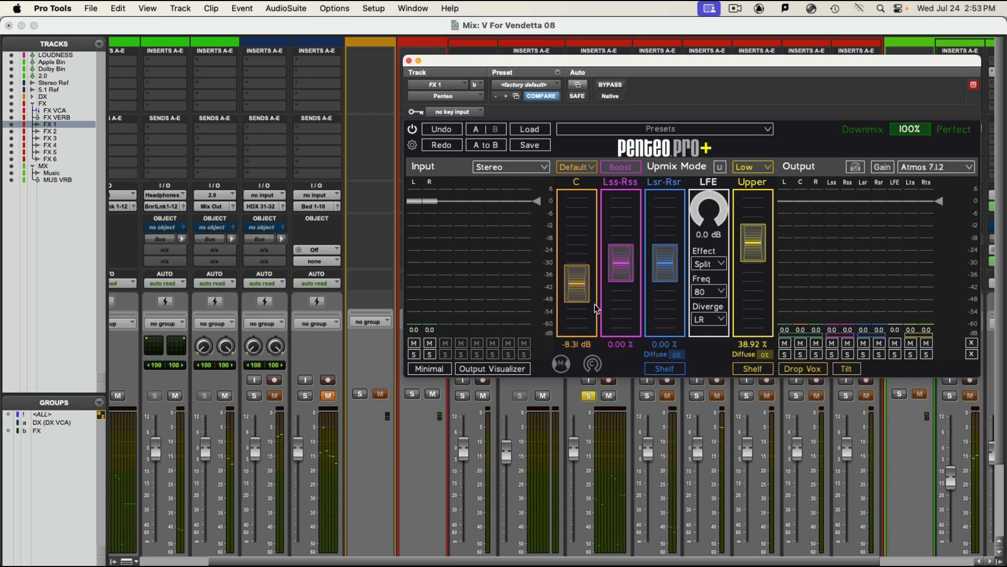
key(super+equal)
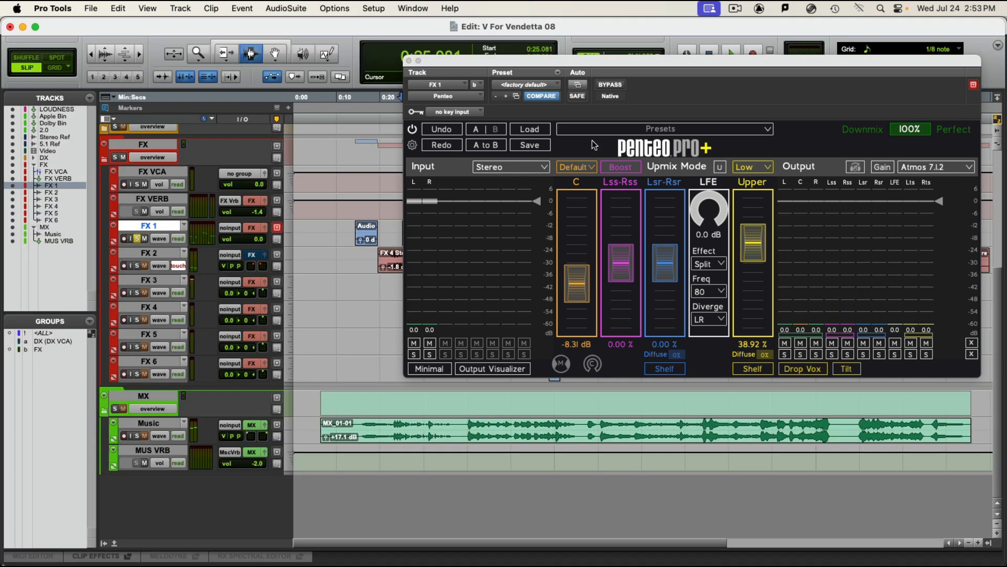
click(409, 62)
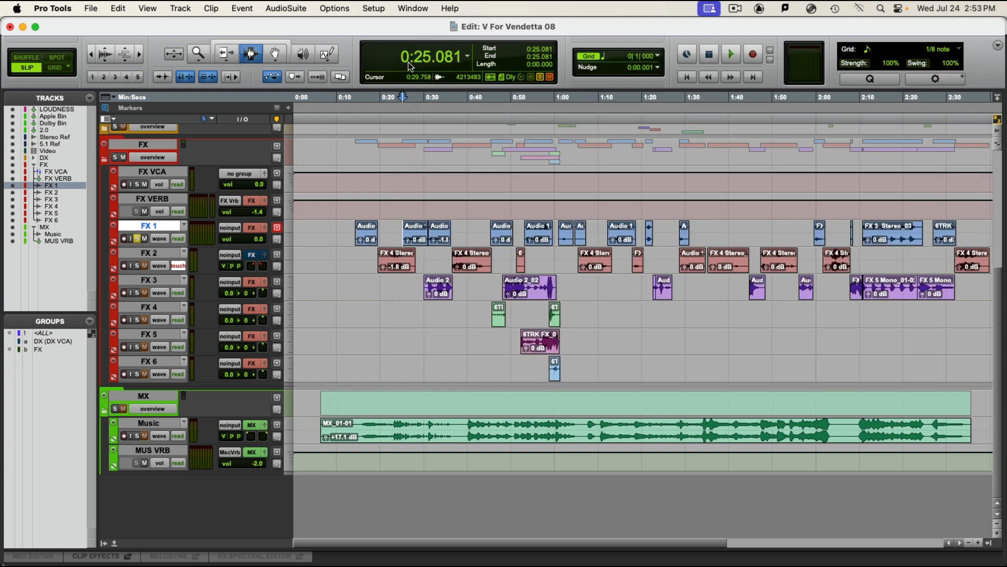
key(super+equal)
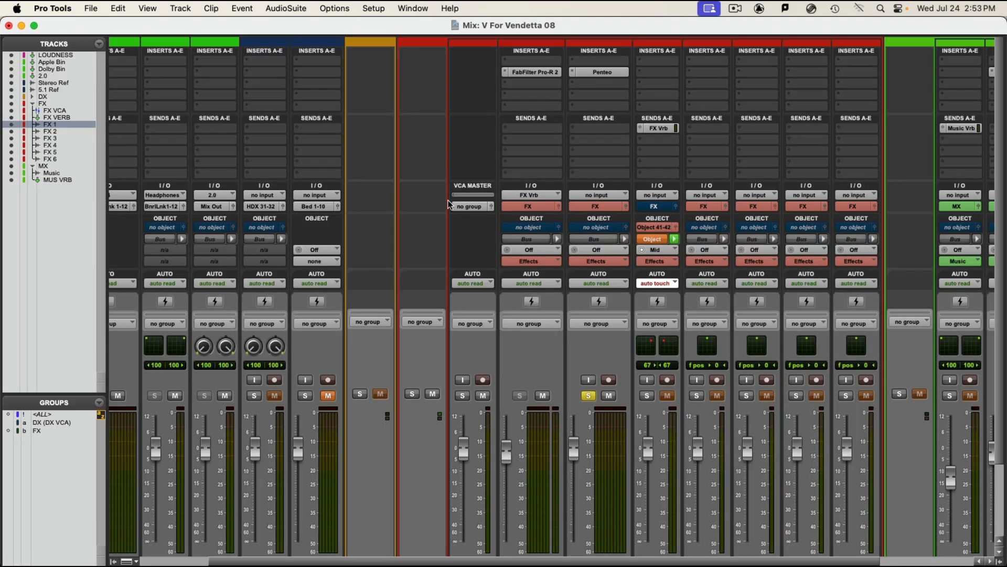
click(603, 68)
key(super+equal)
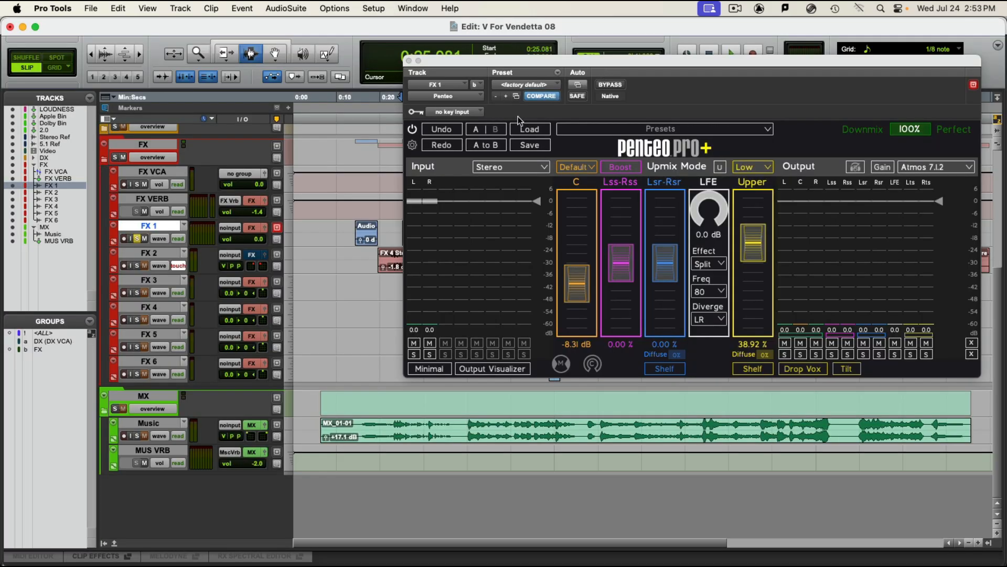
key(super+w)
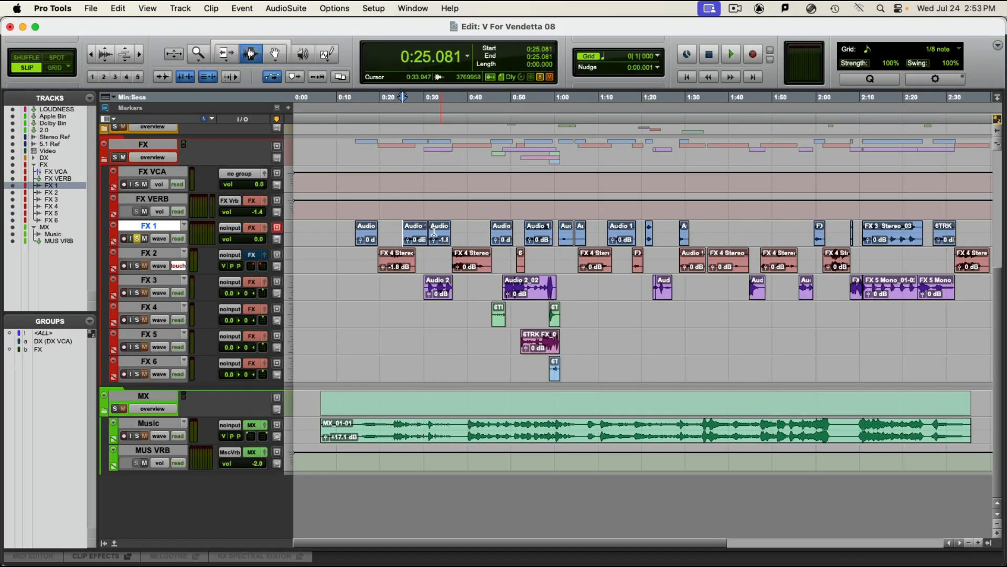
Step: Select the second clip on FX 1, starting at about 0:25, with the Grabber tool
key(F8)
click(417, 236)
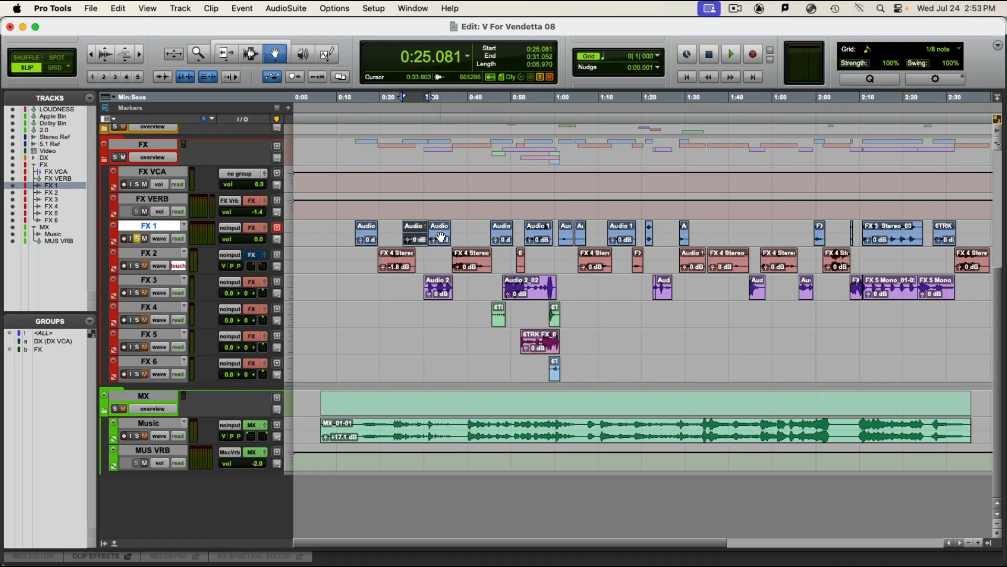